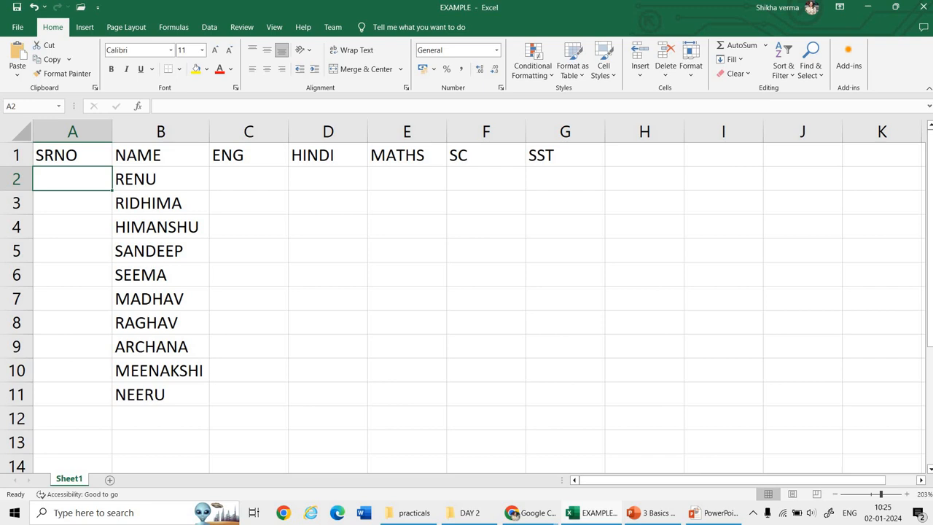
Step: Change the header in cell A1 to ROLL NO
key("Up")
type("ROLL NO")
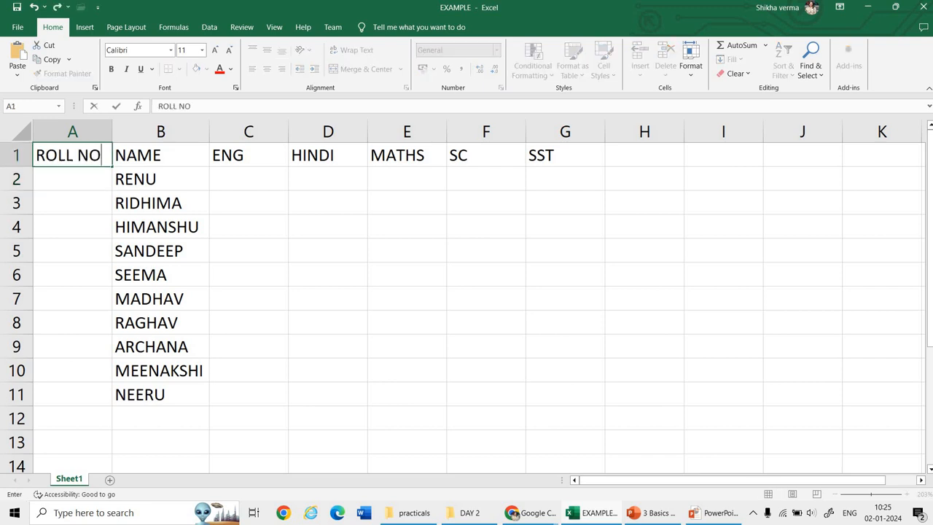
key("Return")
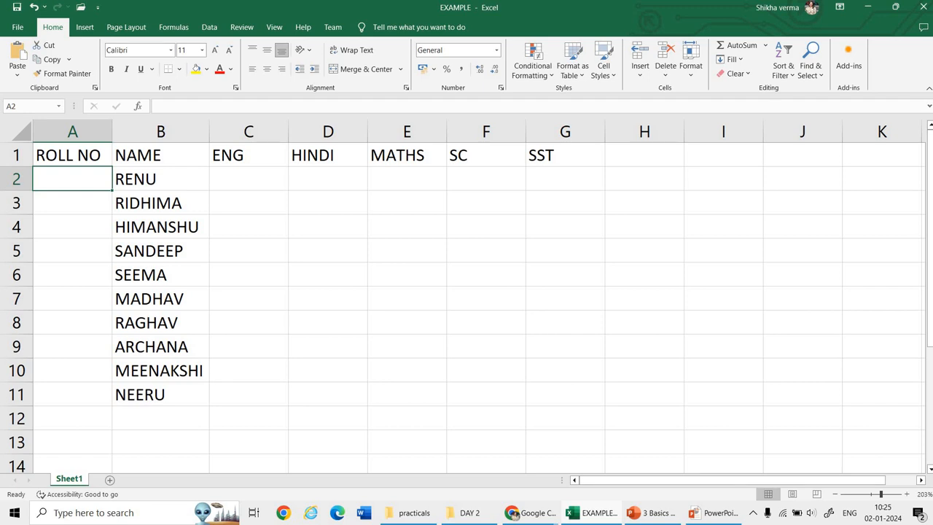
Step: Try numbering the students by filling the single value 1 from A2 down to A11, and clear the filled range
type("1")
key("Return")
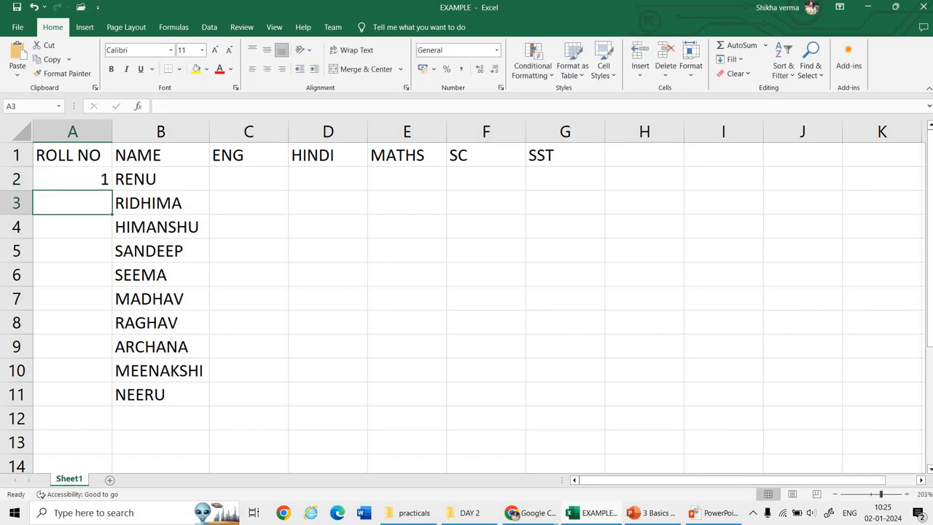
type("2")
key("Return")
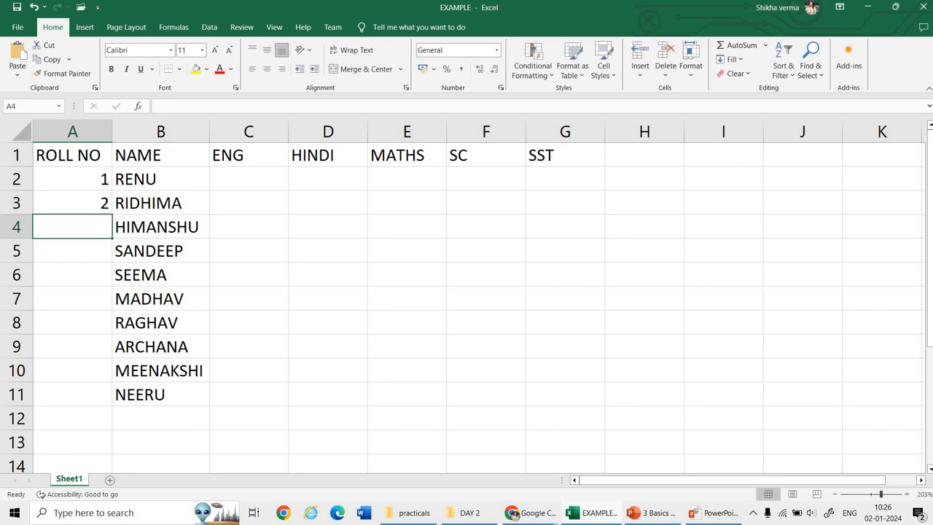
key("Up")
key("Delete")
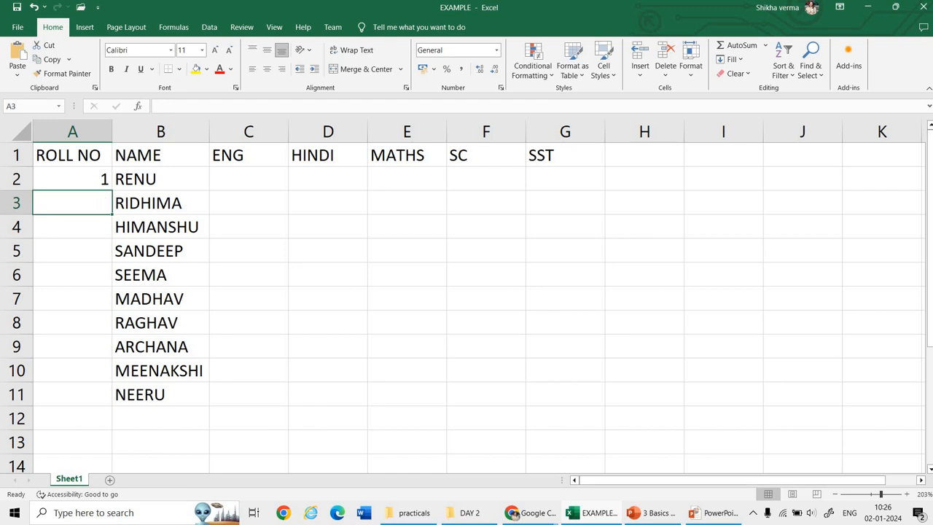
key("Up")
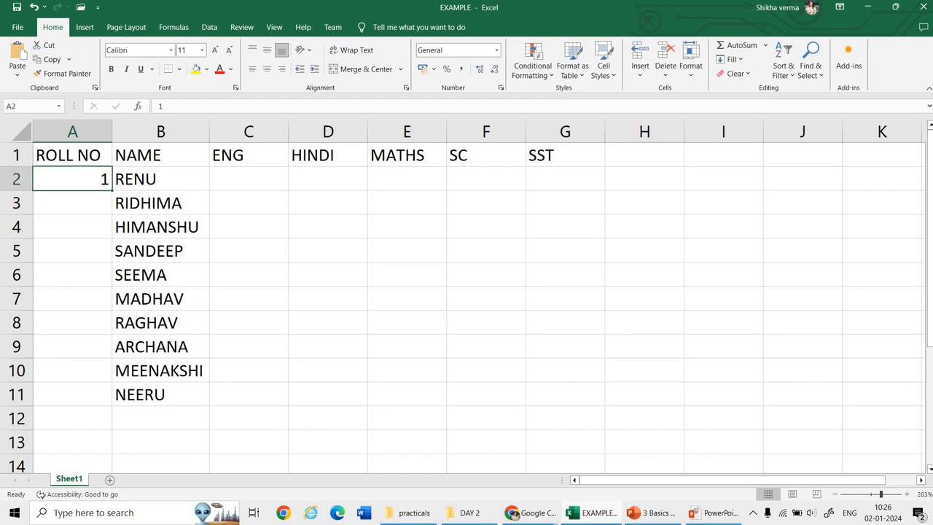
left_click_drag(113, 190, 118, 344)
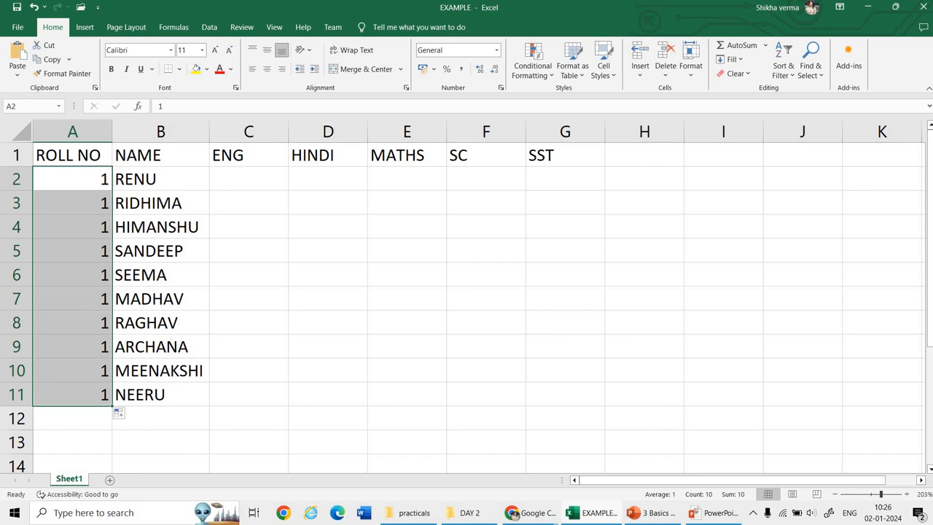
key("Delete")
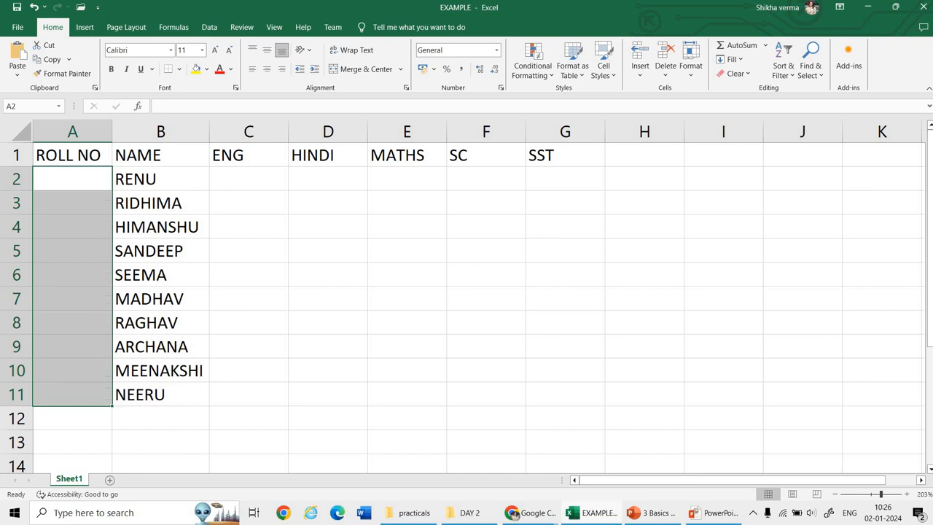
Step: Enter the first two roll numbers, 1 in A2 and 2 in A3
left_click(72, 179)
type("1")
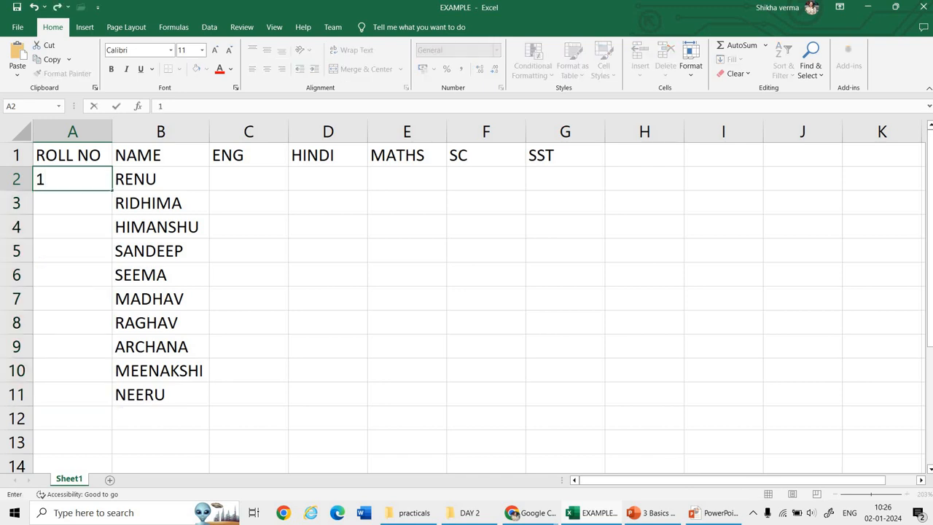
key("Return")
type("2")
key("Return")
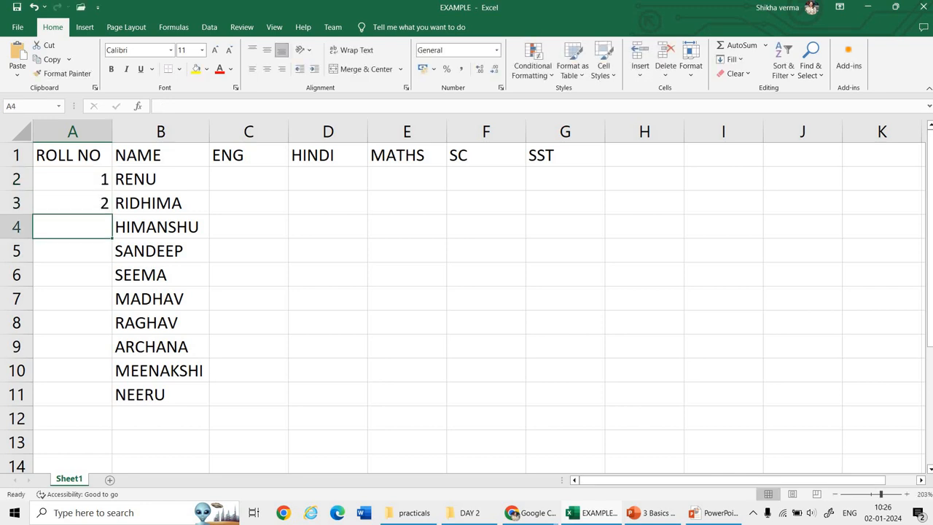
Step: Extend the number series from A2:A3 down to A11 to number all the listed students
key("Up")
key("Up")
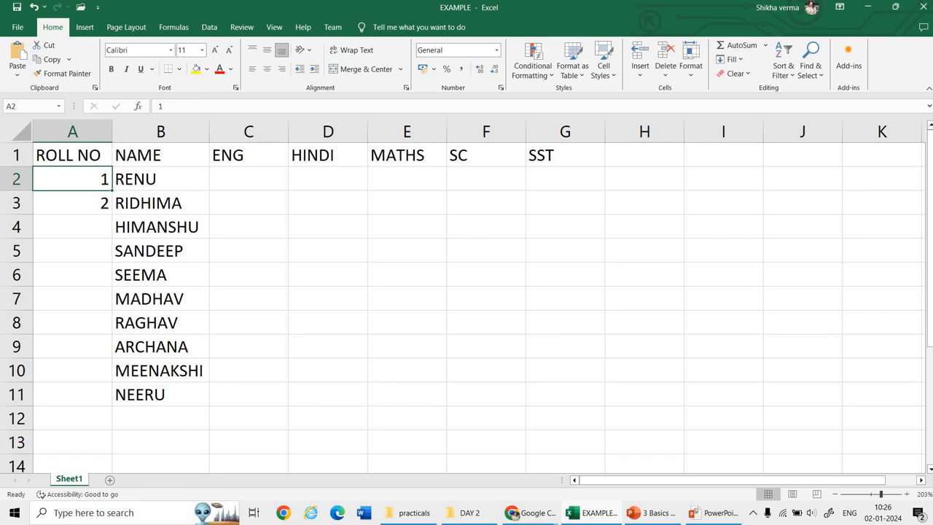
key("shift+Down")
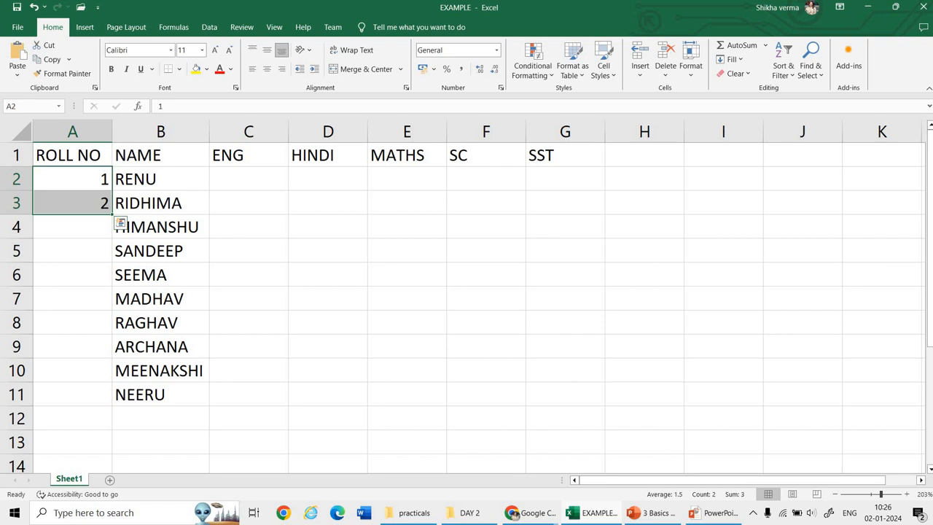
left_click_drag(112, 214, 110, 400)
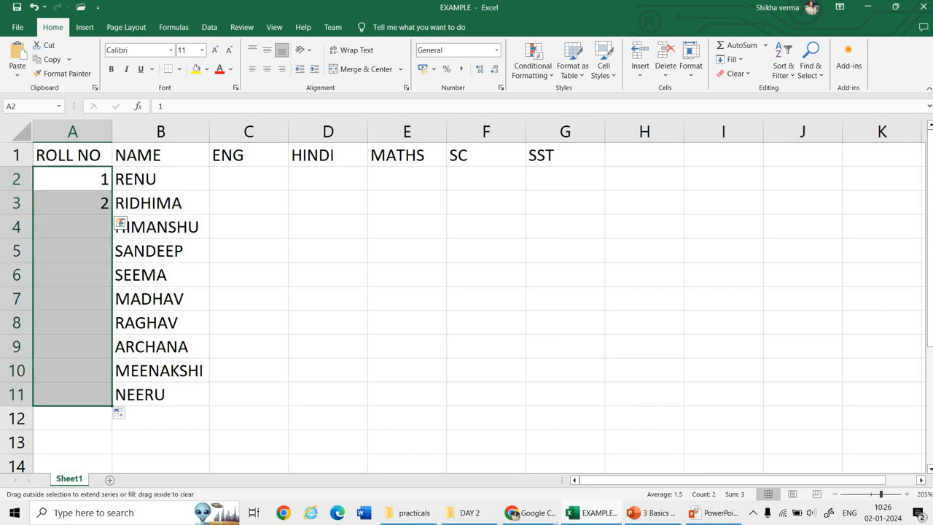
left_click(160, 372)
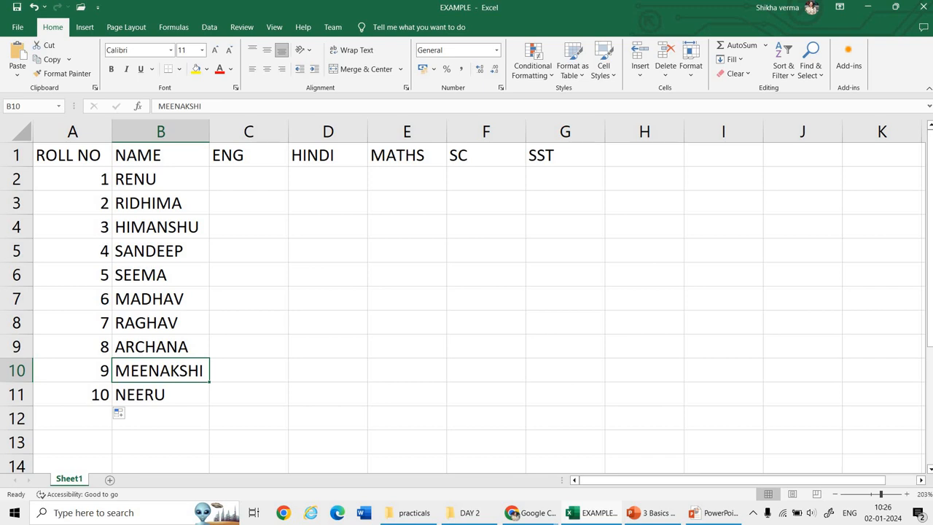
Step: Clear the roll numbers in A2:A11 and enter 2 in A2 and 4 in A3
left_click_drag(72, 179, 72, 393)
key("Delete")
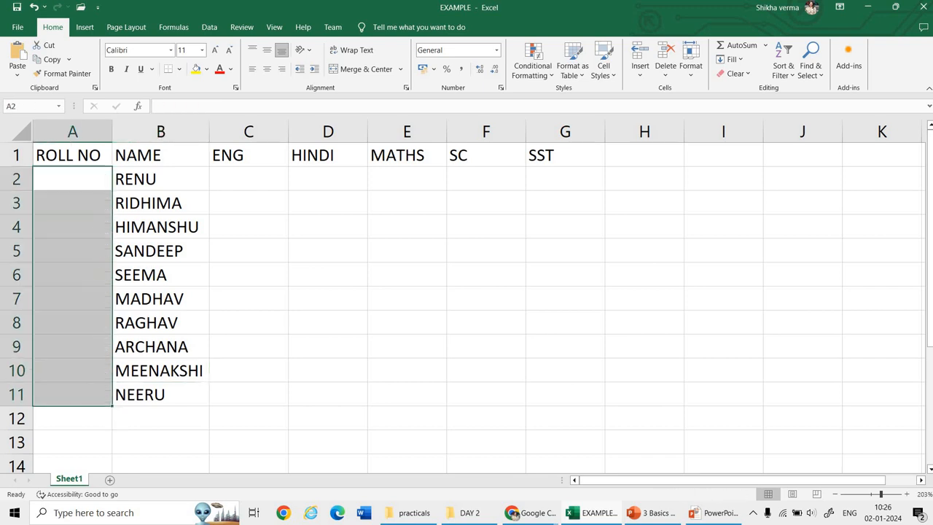
left_click(72, 178)
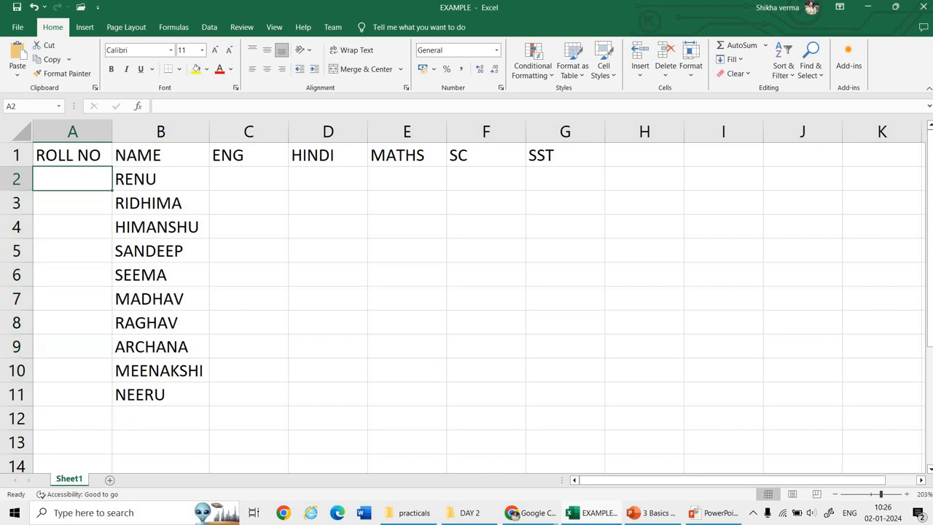
type("2")
key("Return")
type("54")
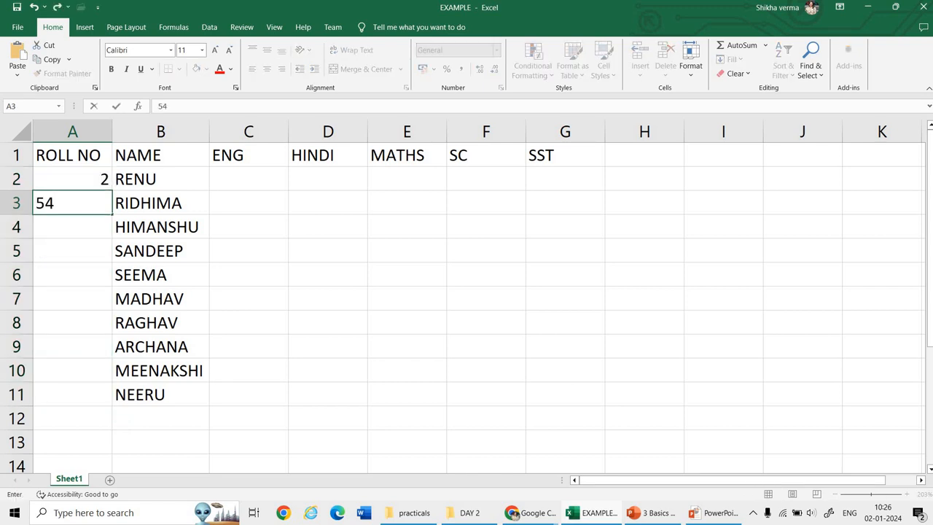
key("BackSpace")
key("BackSpace")
type("4")
key("Return")
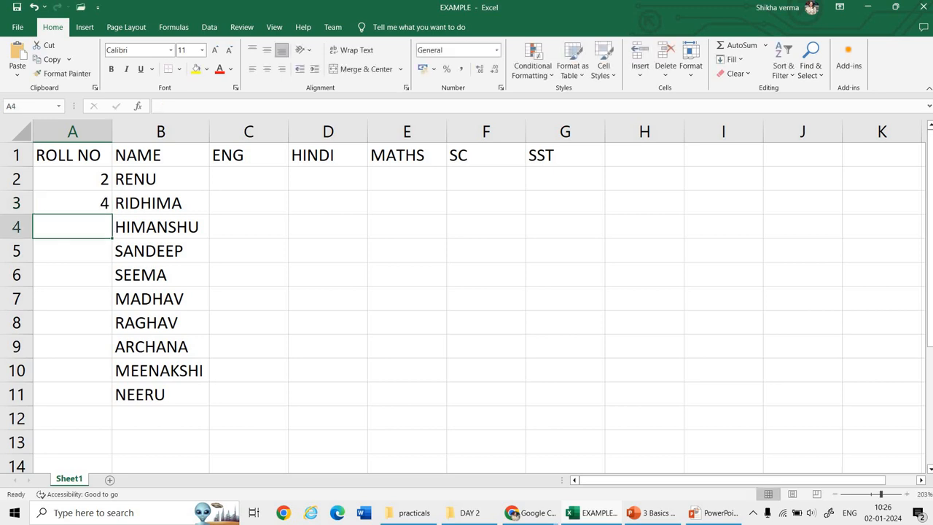
Step: Extend the even-number series from A2:A3 down to A11
key("Up")
key("Up")
key("shift+Down")
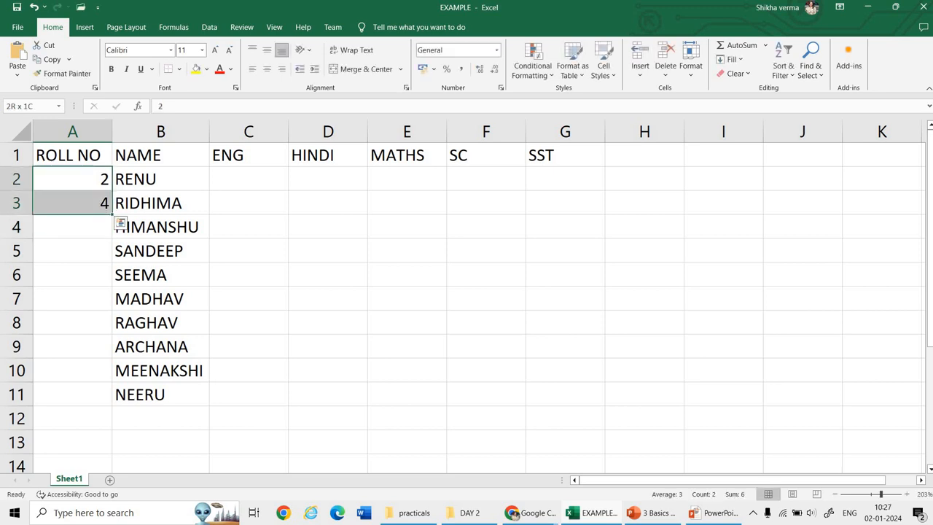
left_click_drag(112, 214, 112, 394)
left_click(73, 347)
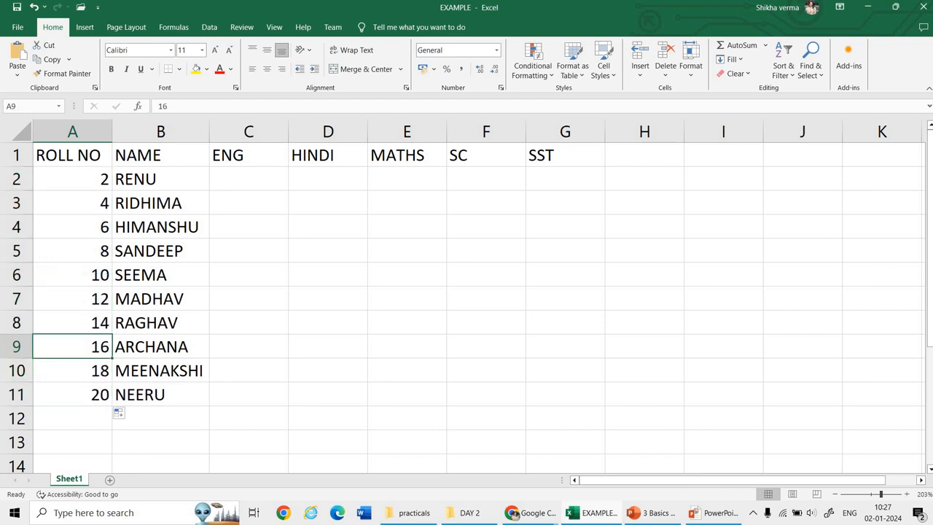
Step: Undo the even-number entries and the clearing of the original roll numbers
key("ctrl+z")
key("ctrl+z")
key("ctrl+z")
key("ctrl+z")
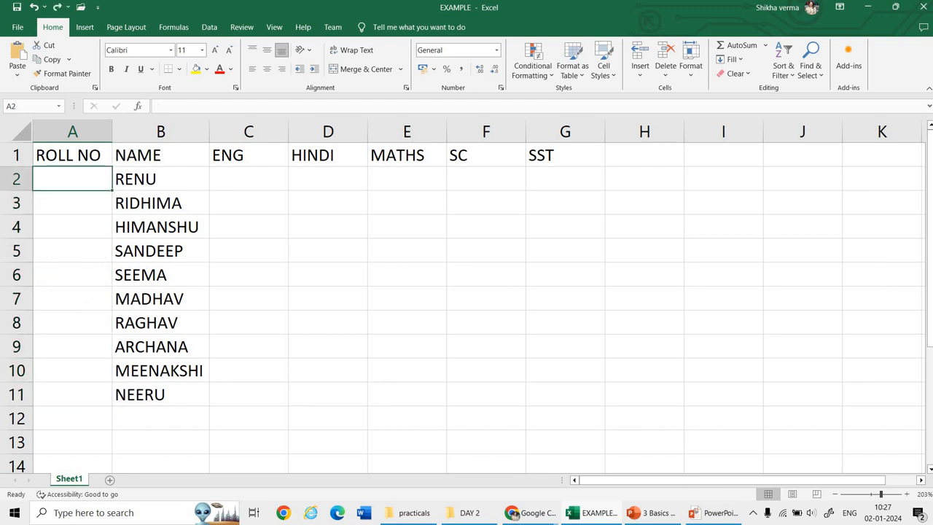
Step: Enter the ENG marks 76, 67, 87, 98 and 78 in cells C2 to C6
left_click(248, 179)
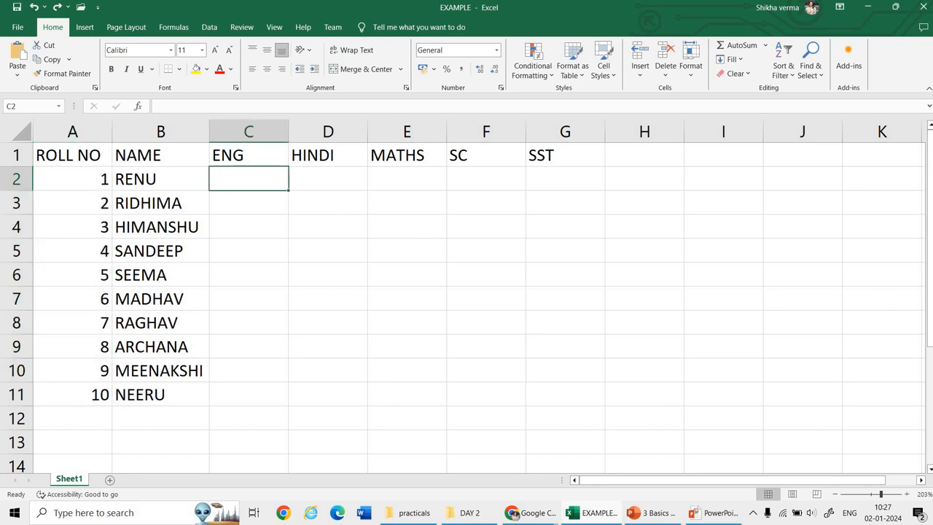
type("76")
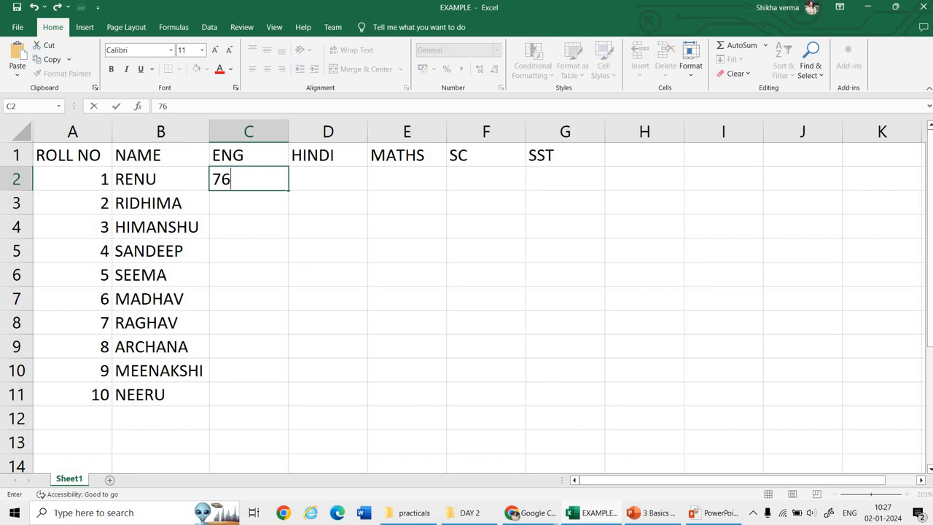
key("Return")
type("67")
key("Return")
type("87")
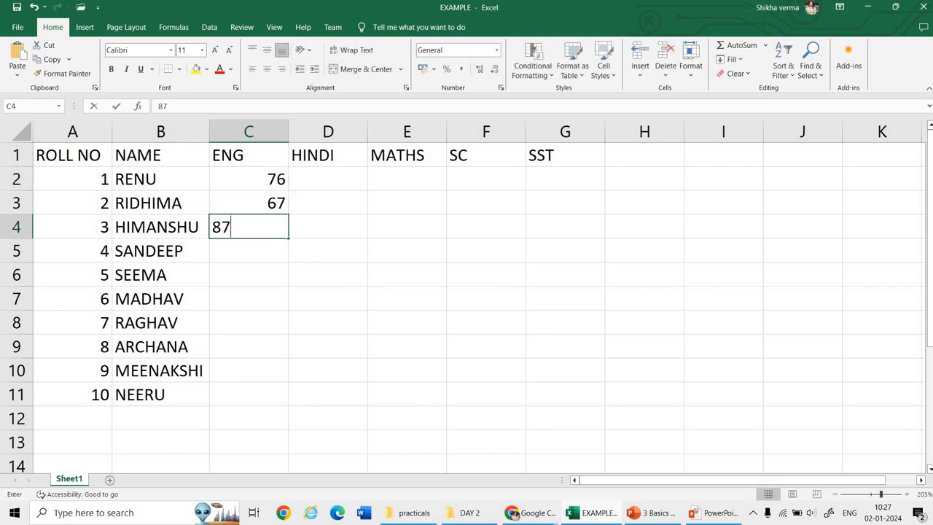
key("Return")
type("98")
key("Return")
type("78")
key("Return")
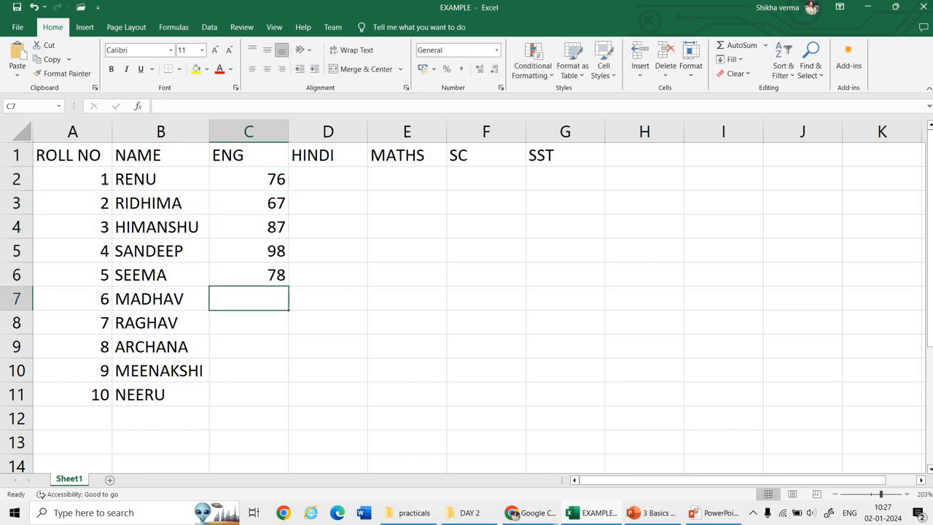
Step: Enter the ENG marks 67, 56, 78, 67 and 55 in cells C7 to C11
type("67")
key("Return")
type("56")
key("Return")
type("78")
key("Return")
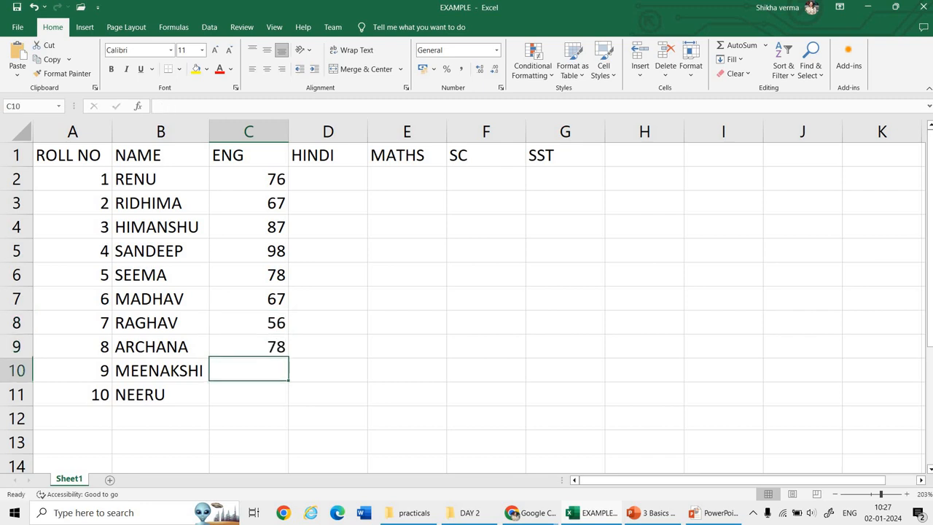
type("67")
key("Return")
type("55")
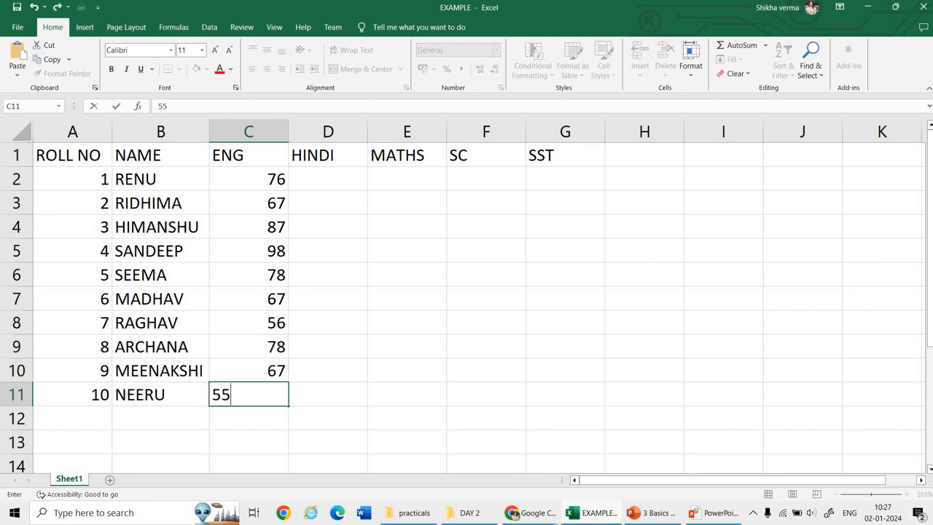
key("Return")
Step: Copy all the ENG marks in C2:C11 into the SC column starting at F2
left_click_drag(248, 178, 248, 394)
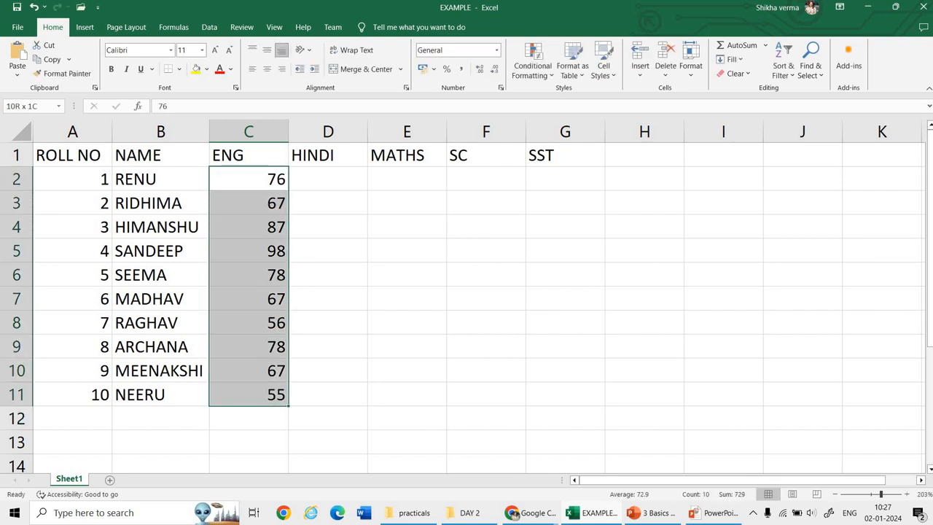
key("ctrl+c")
left_click(486, 179)
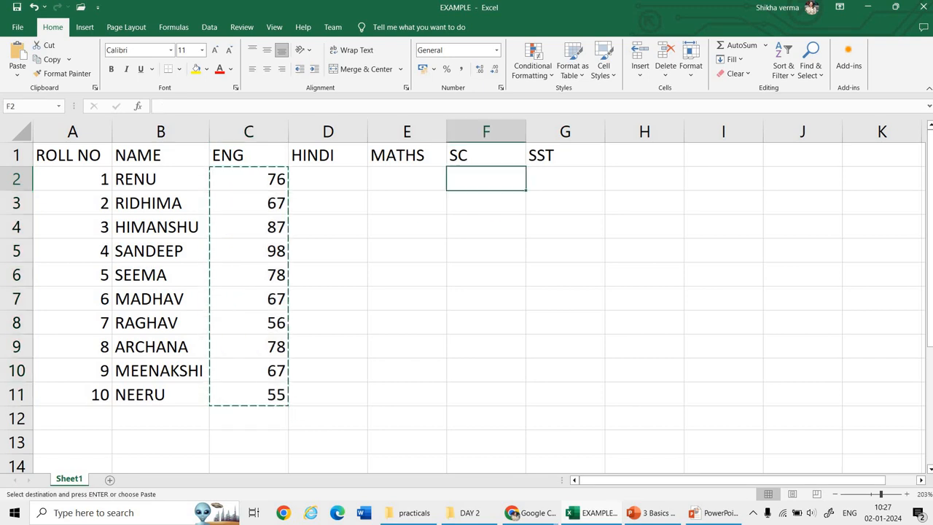
key("ctrl+v")
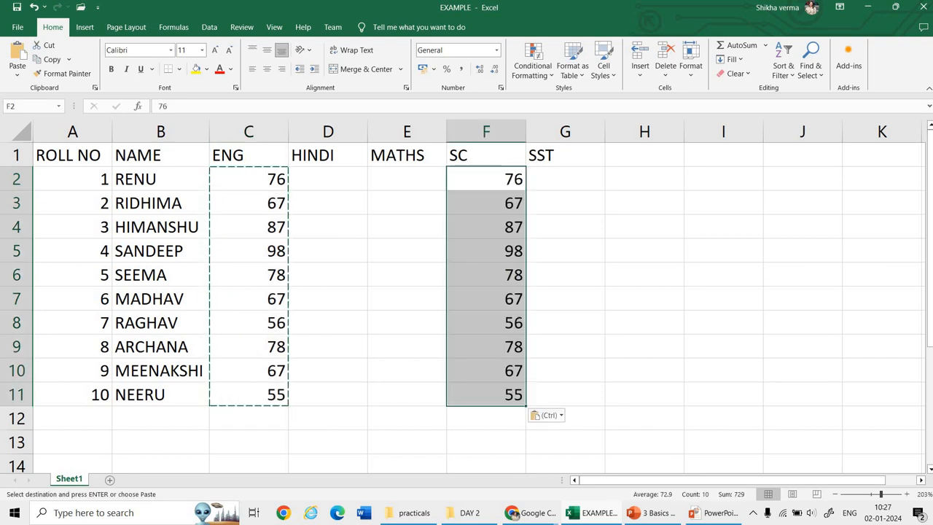
Step: Copy the ENG marks in C5:C11 into the HINDI column from D2 and the MATHS column from E5
left_click_drag(248, 251, 248, 394)
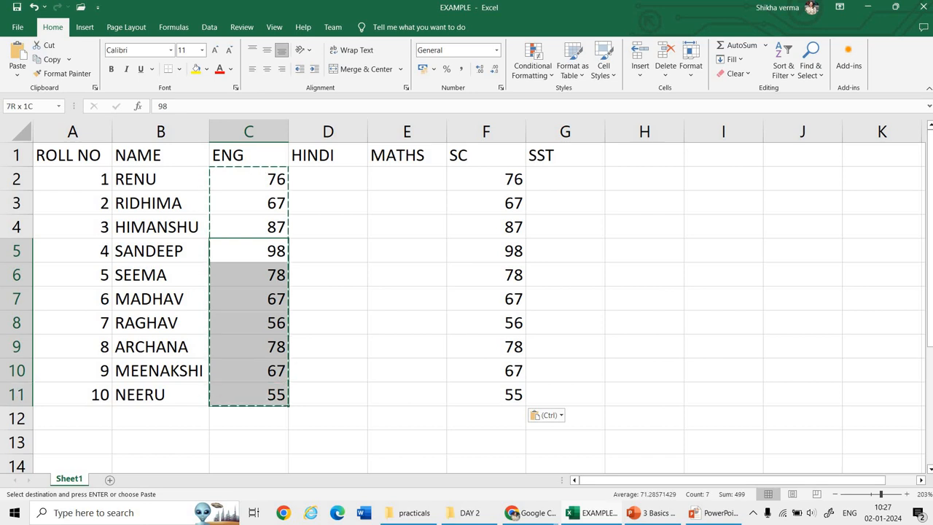
key("ctrl+c")
left_click(328, 179)
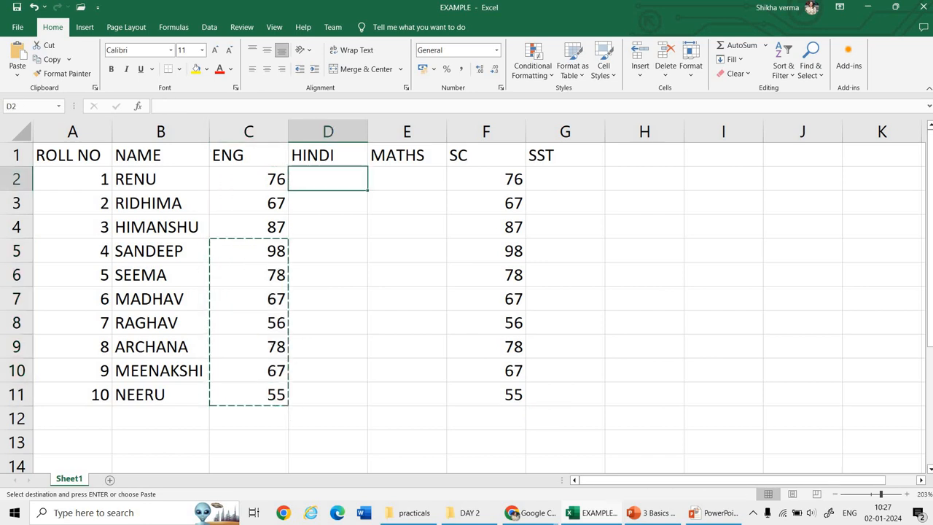
key("ctrl+v")
left_click(404, 255)
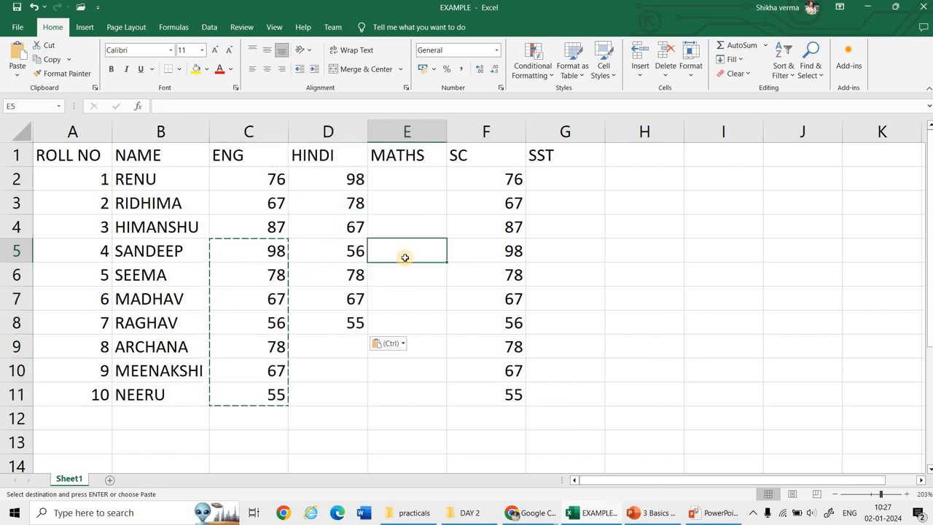
key("ctrl+v")
Step: Enter the remaining HINDI marks 55, 65 and 98 in cells D9 to D11
left_click(344, 341)
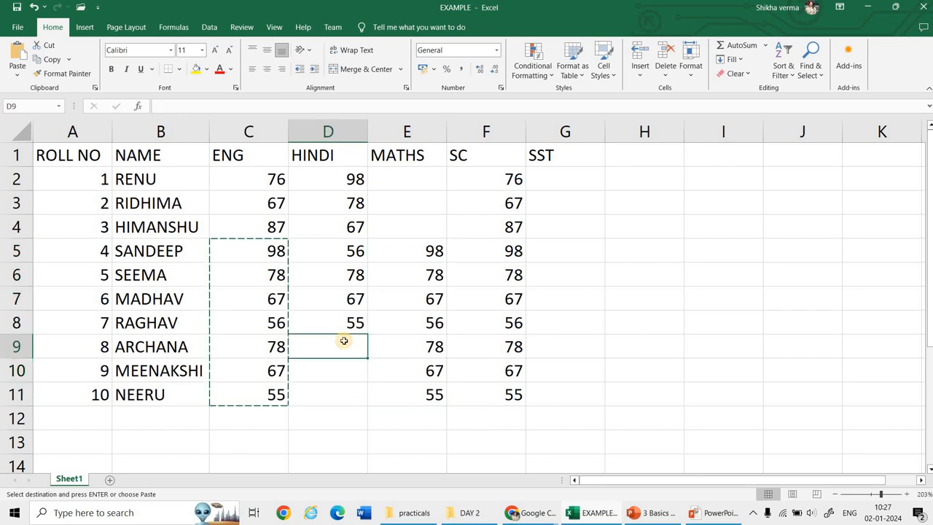
type("55")
key("Return")
type("65")
key("Return")
type("98")
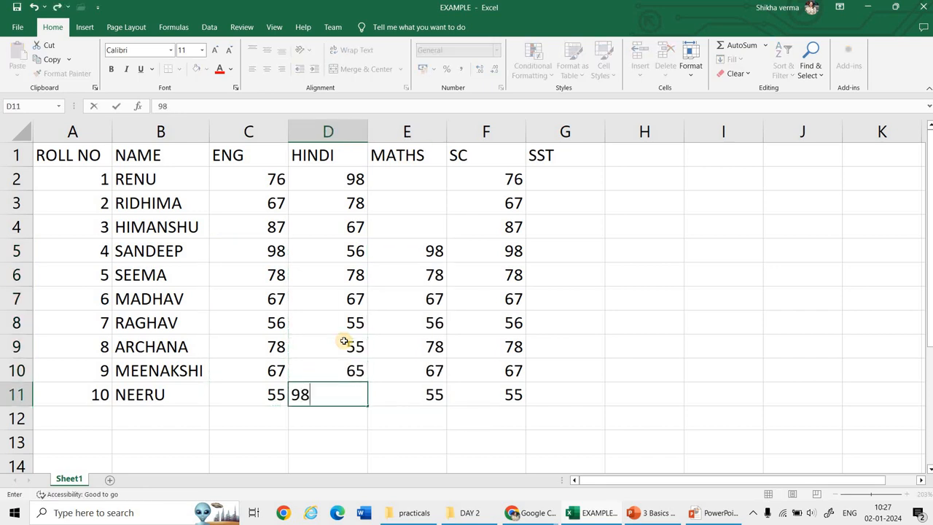
key("Return")
Step: Enter the missing MATHS marks 89, 54 and 65 in cells E2 to E4
left_click(425, 191)
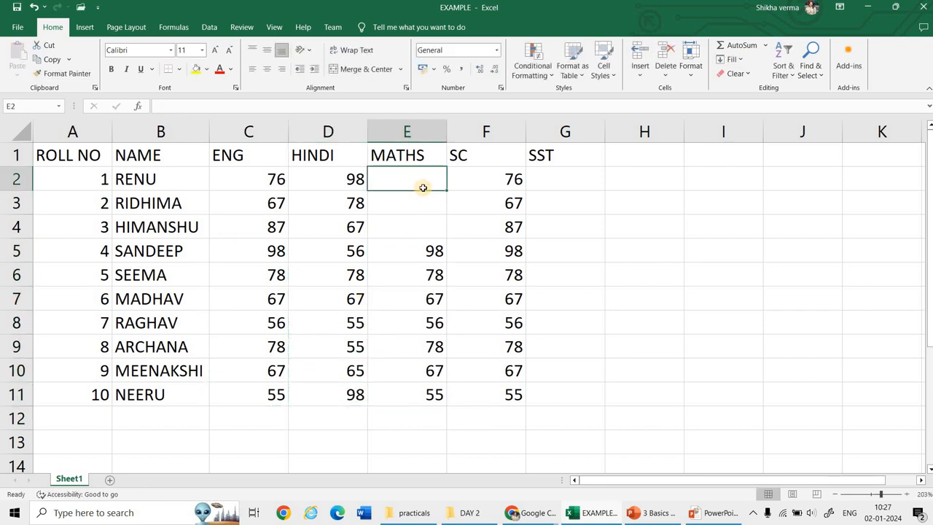
type("89")
key("Return")
type("54")
key("Return")
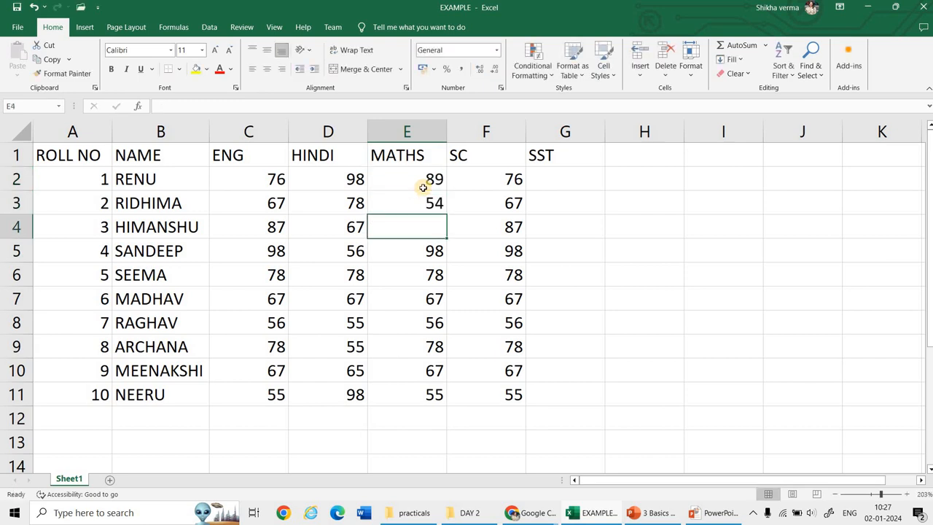
type("65")
key("Return")
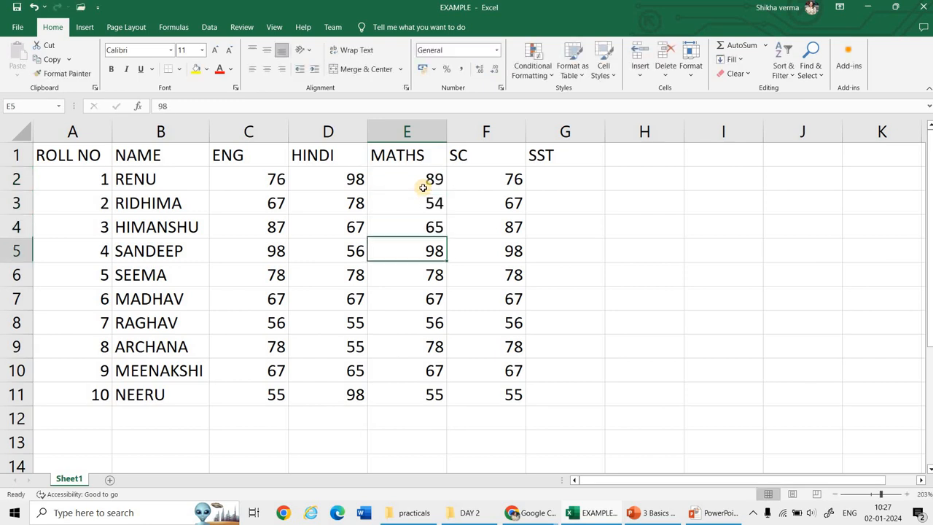
Step: Copy the MATHS marks in E2:E6 into the SST column starting at G6
left_click(423, 183)
left_click_drag(433, 286, 436, 281)
key("ctrl+c")
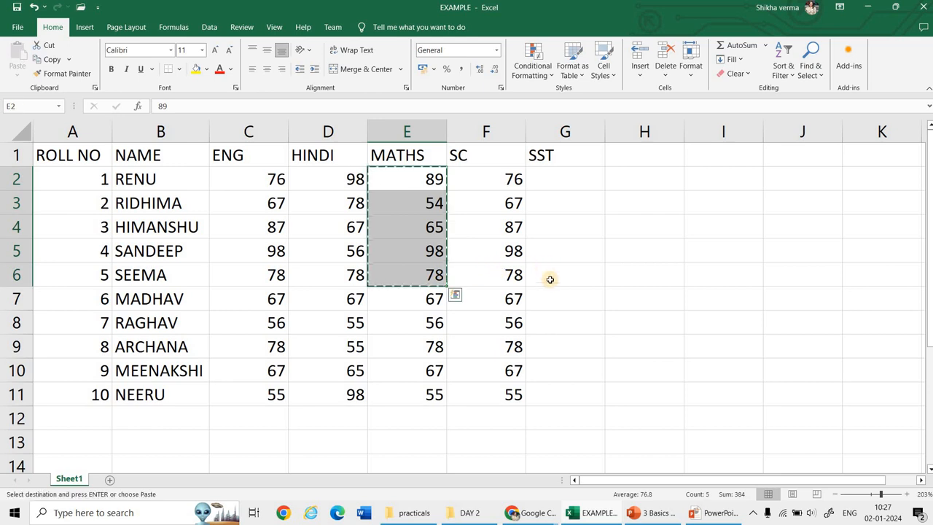
left_click_drag(548, 277, 556, 371)
key("ctrl+v")
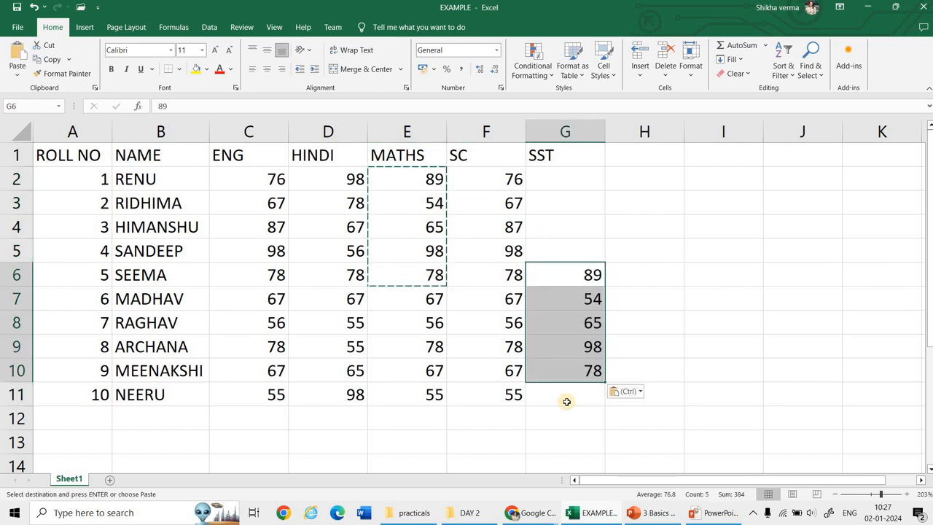
Step: Complete the SST column with 67 in G11 and the marks 54, 34, 65 and 87 in G2 to G5
left_click(567, 397)
type("67")
left_click_drag(564, 184, 570, 245)
type("54")
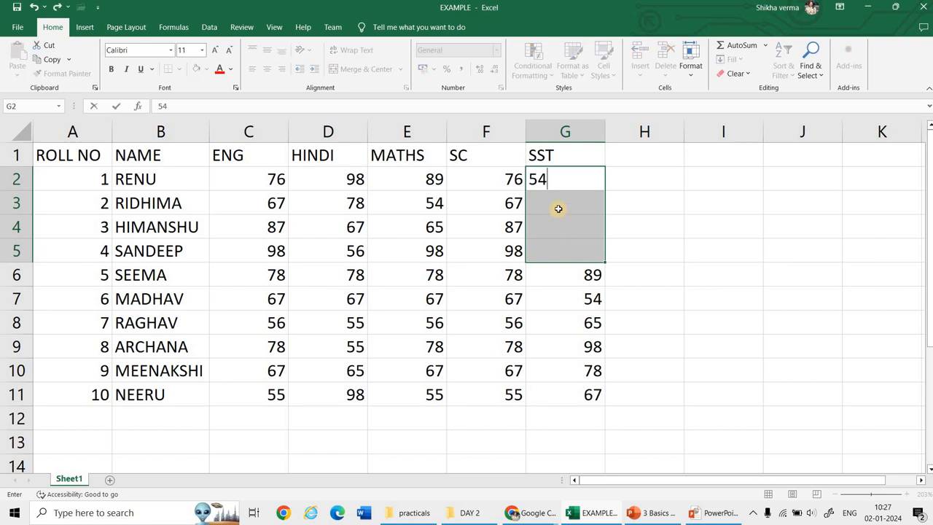
left_click(559, 209)
type("34")
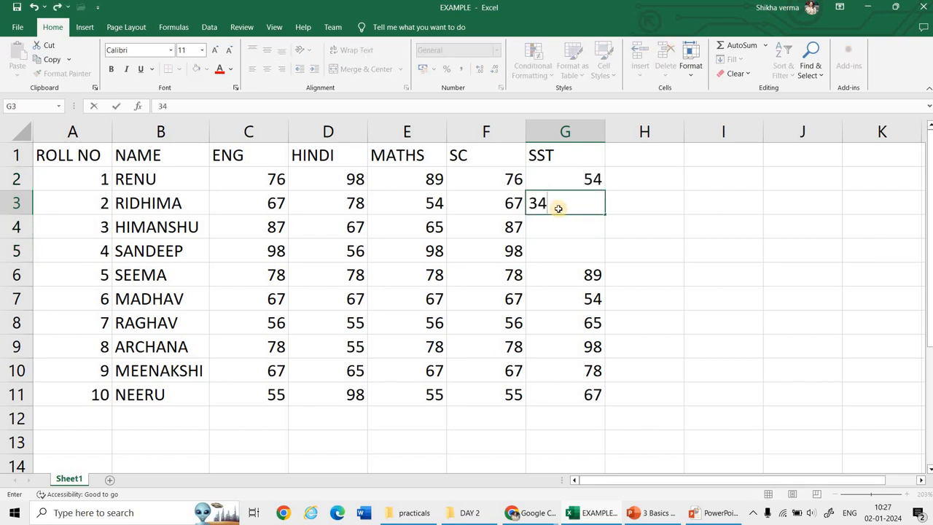
key("Return")
type("65")
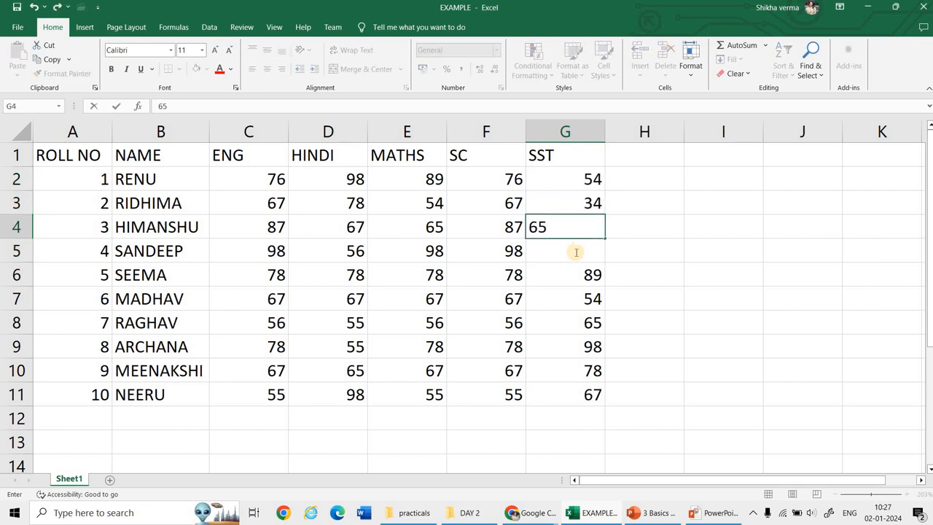
key("Return")
type("87")
left_click(569, 301)
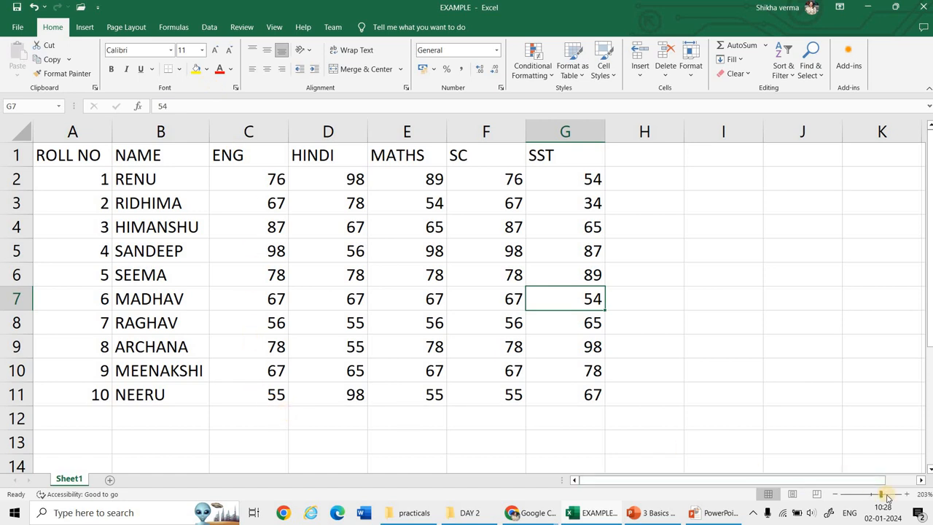
Step: Start a Greater Than conditional formatting rule on the whole marks table A1:G11 with the threshold 80
left_click_drag(884, 495, 886, 496)
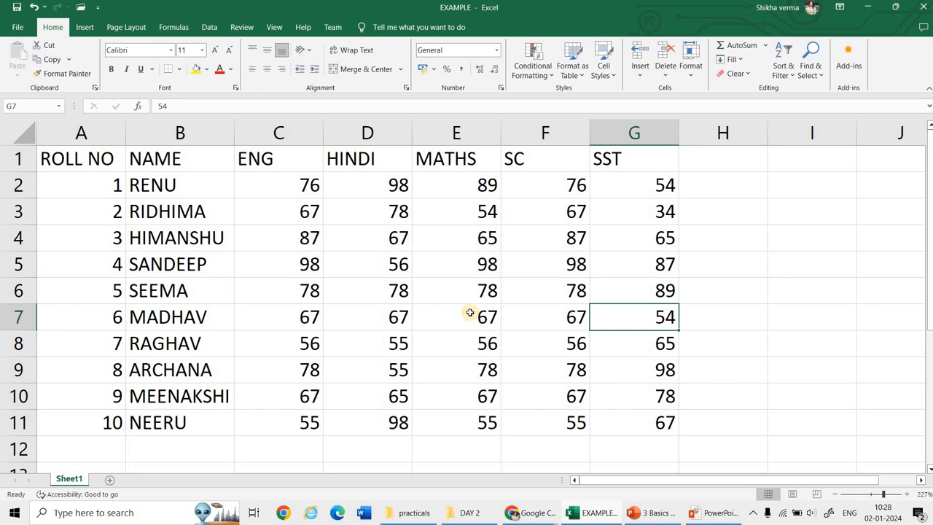
left_click_drag(91, 158, 665, 421)
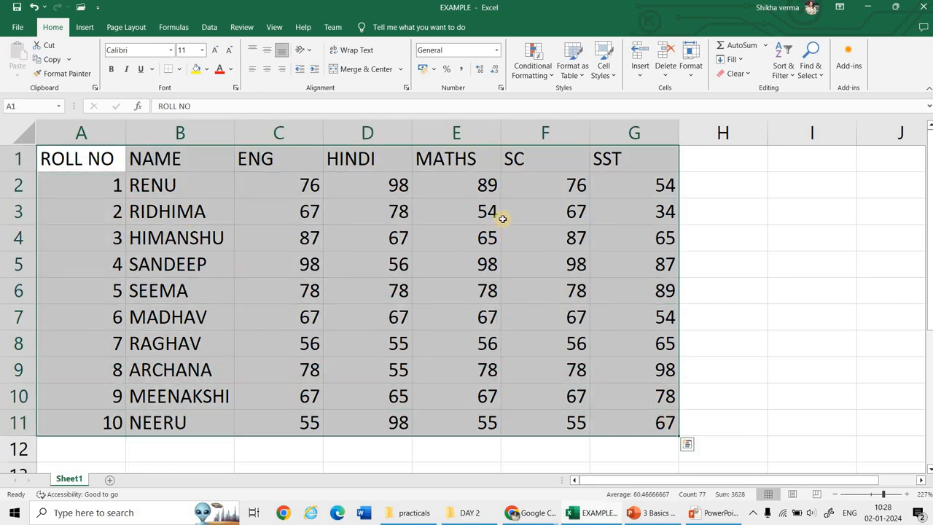
left_click(546, 76)
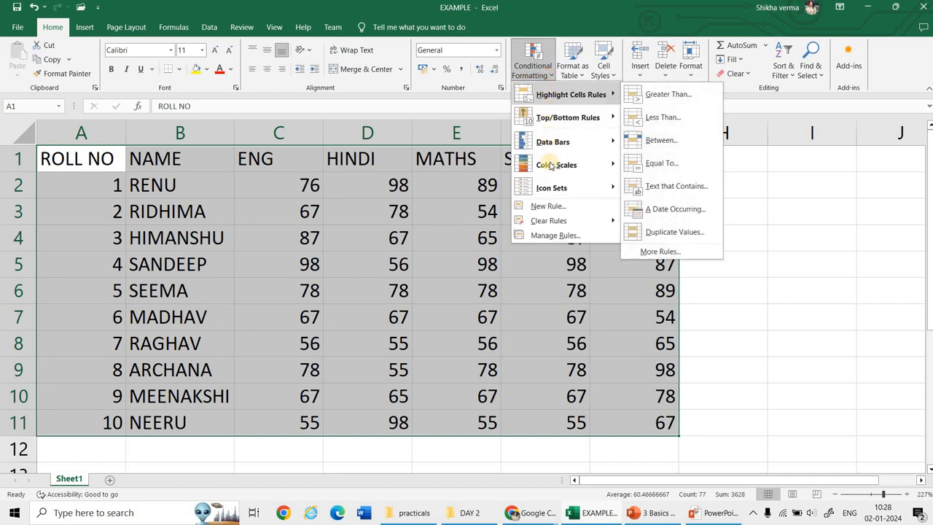
mouse_move(549, 98)
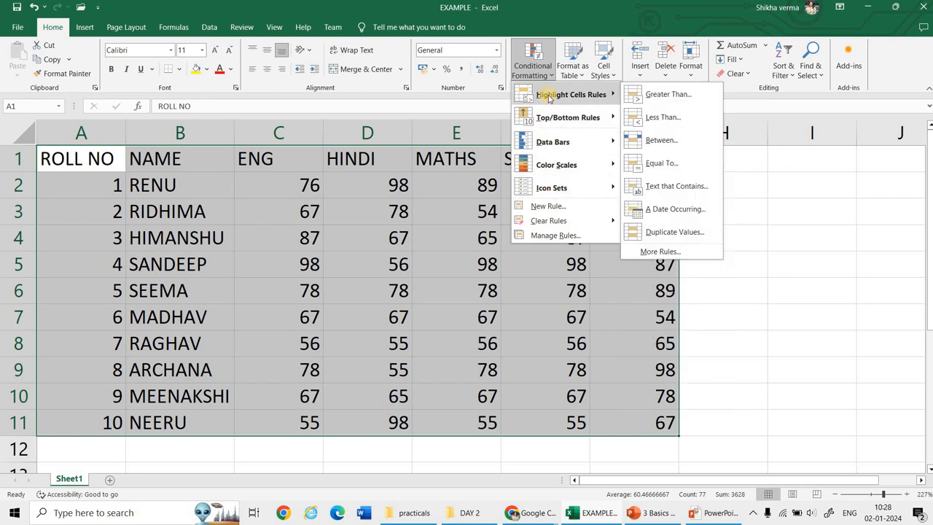
left_click(656, 94)
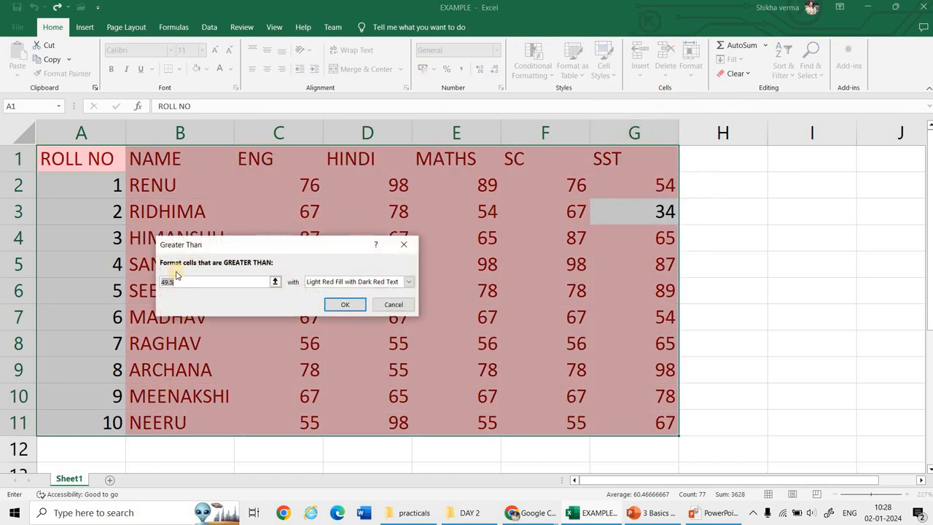
left_click(234, 281)
key("super+plus")
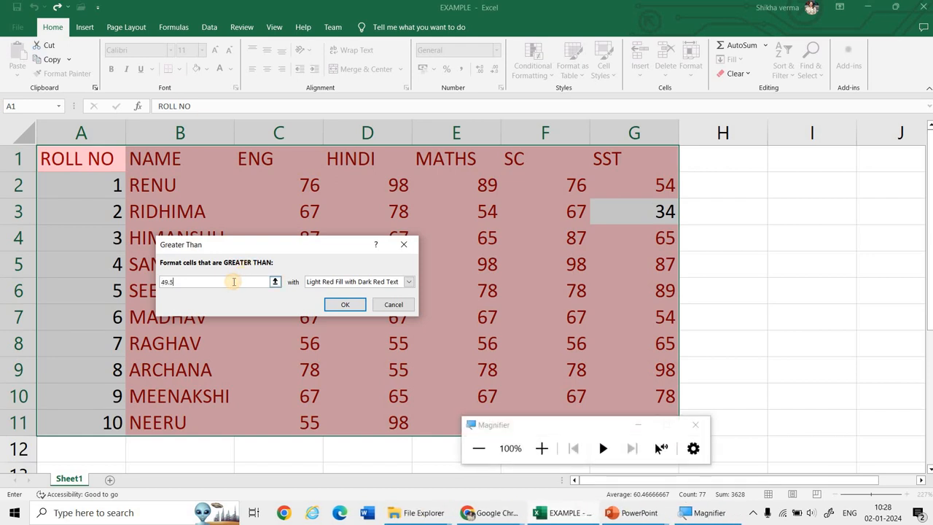
key("BackSpace")
key("BackSpace")
key("BackSpace")
key("BackSpace")
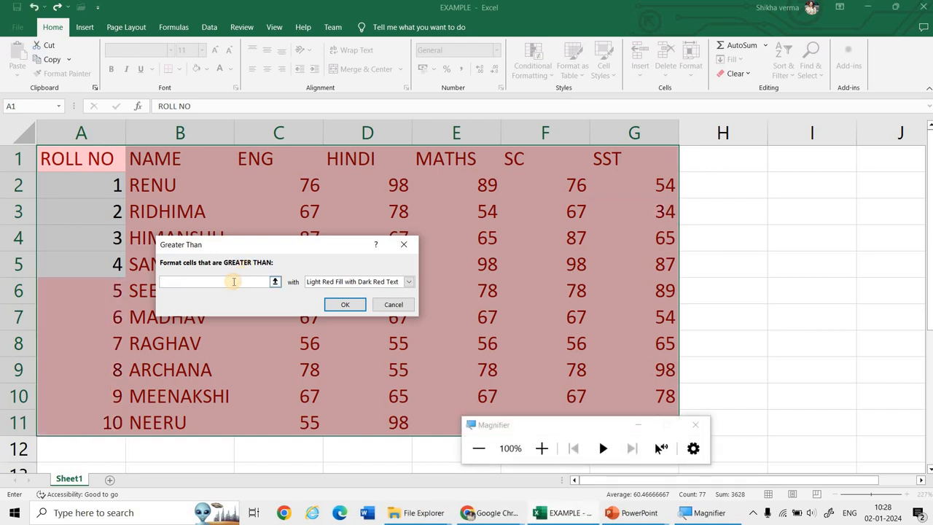
type("80")
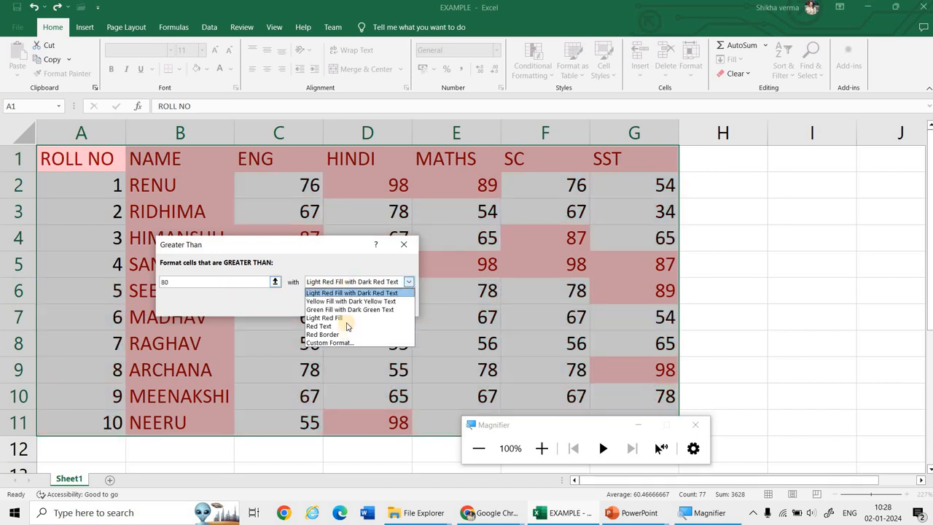
Step: Apply the rule with Yellow Fill with Dark Yellow Text and close the Magnifier window
left_click(328, 301)
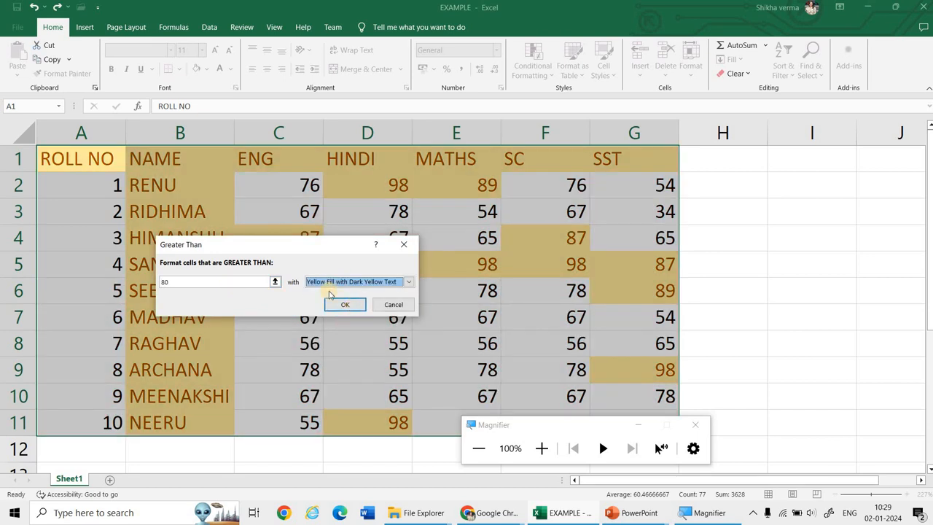
left_click(350, 304)
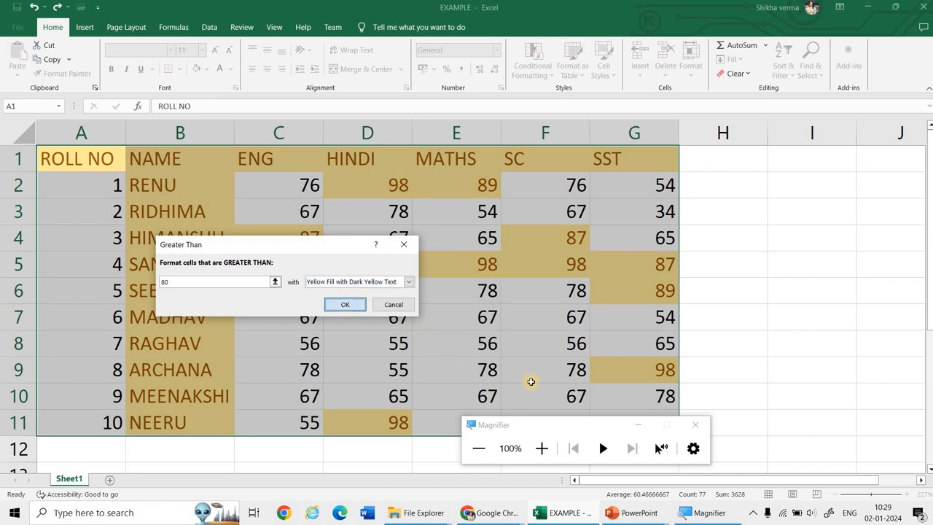
left_click(697, 426)
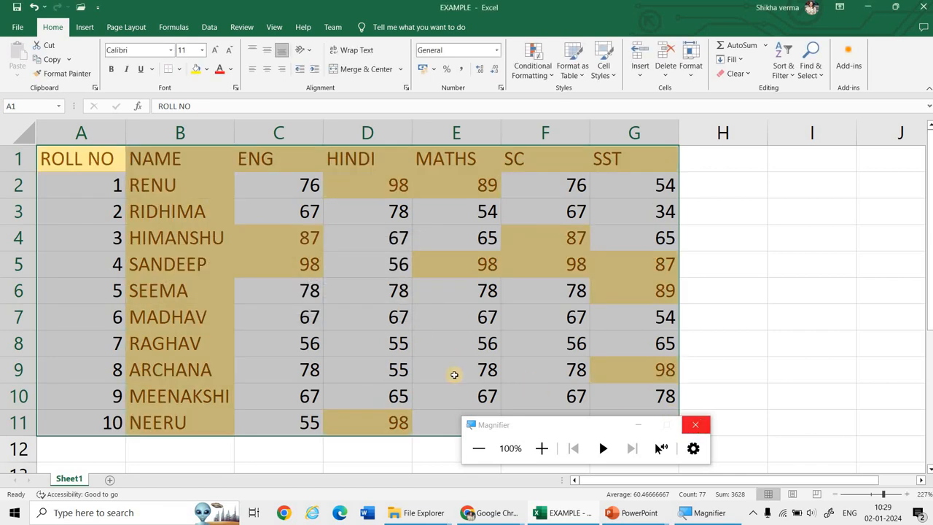
Step: Undo the conditional formatting and format A1:G11 as a table with headers in the dark orange style
left_click(379, 321)
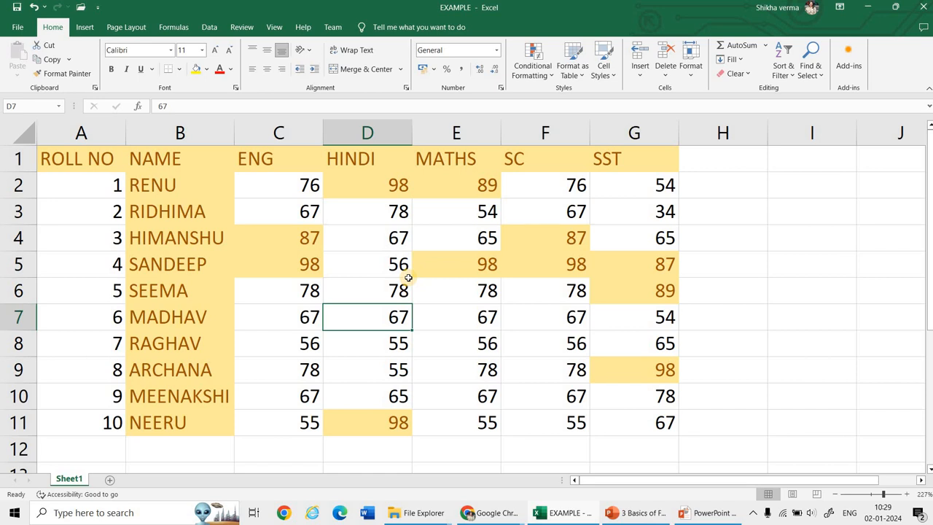
key("ctrl+z")
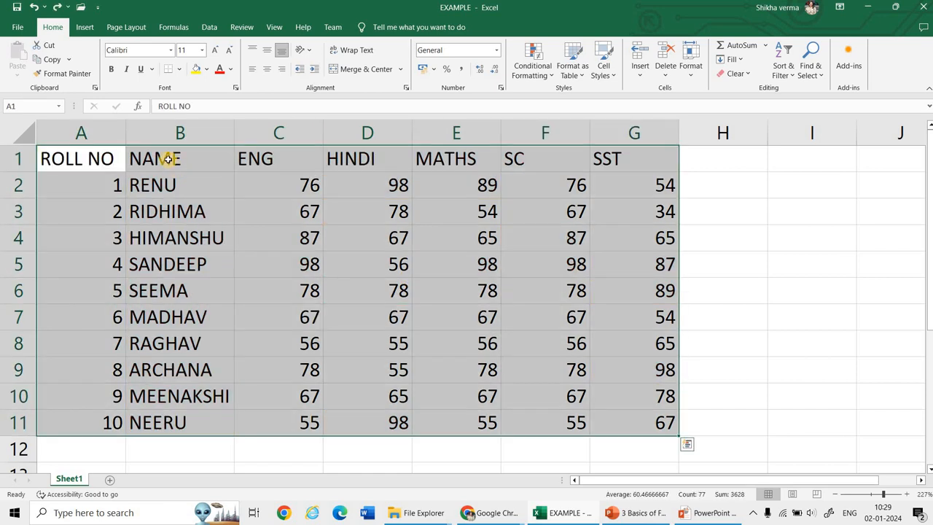
left_click(586, 80)
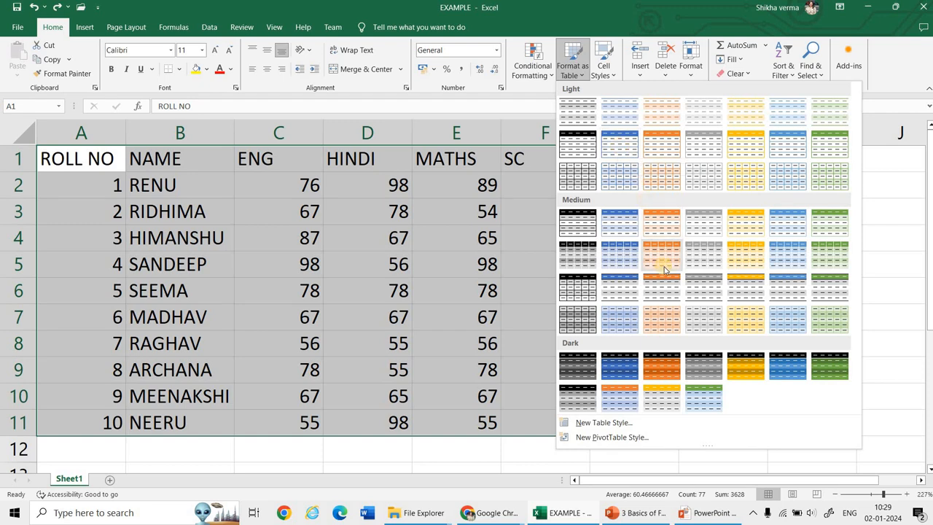
left_click(663, 368)
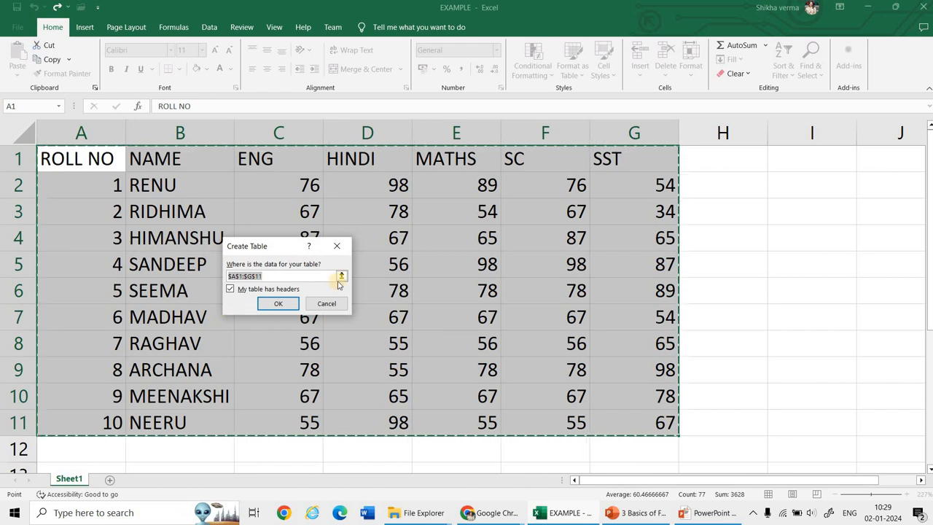
left_click(276, 310)
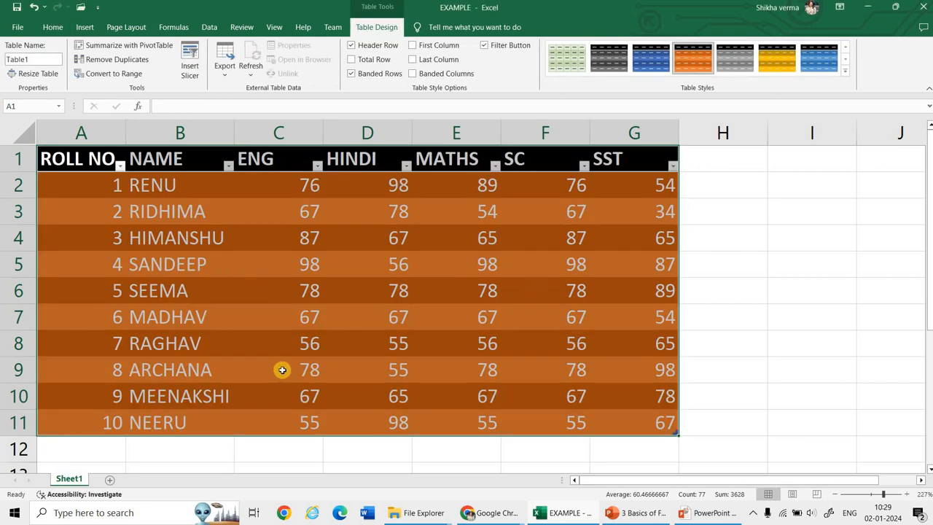
Step: Preview other table styles without applying one and undo the table formatting
left_click(845, 71)
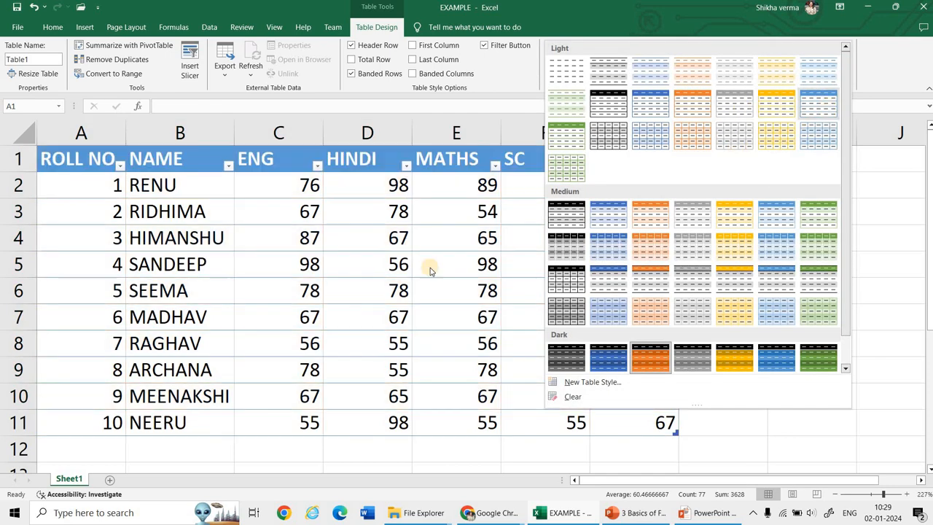
left_click(364, 287)
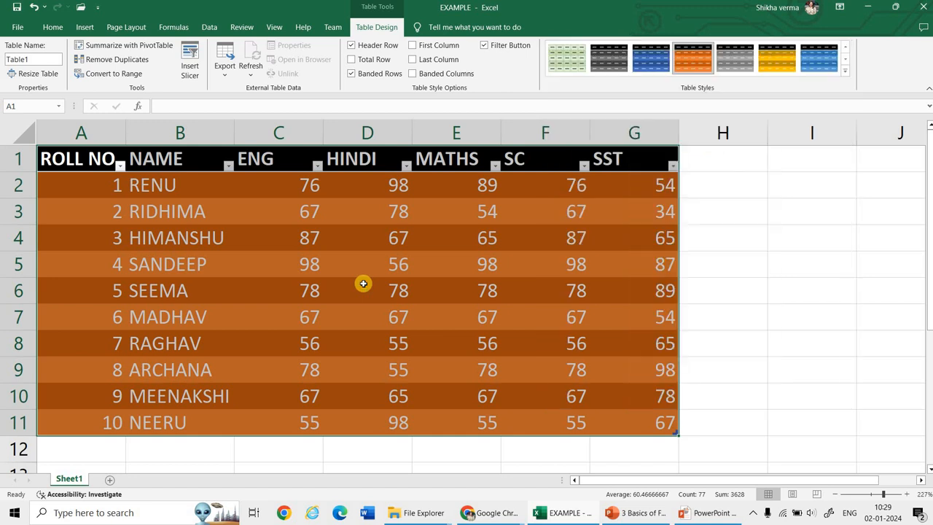
key("ctrl+z")
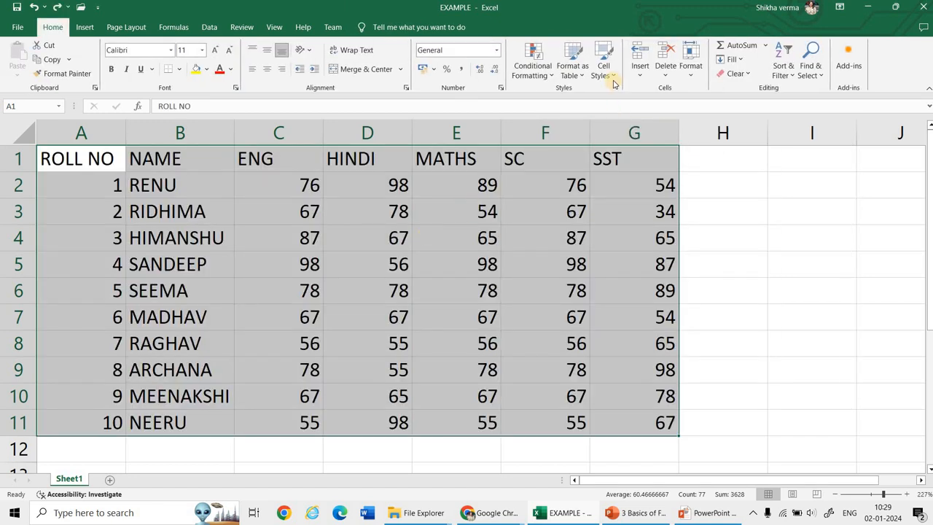
left_click(388, 211)
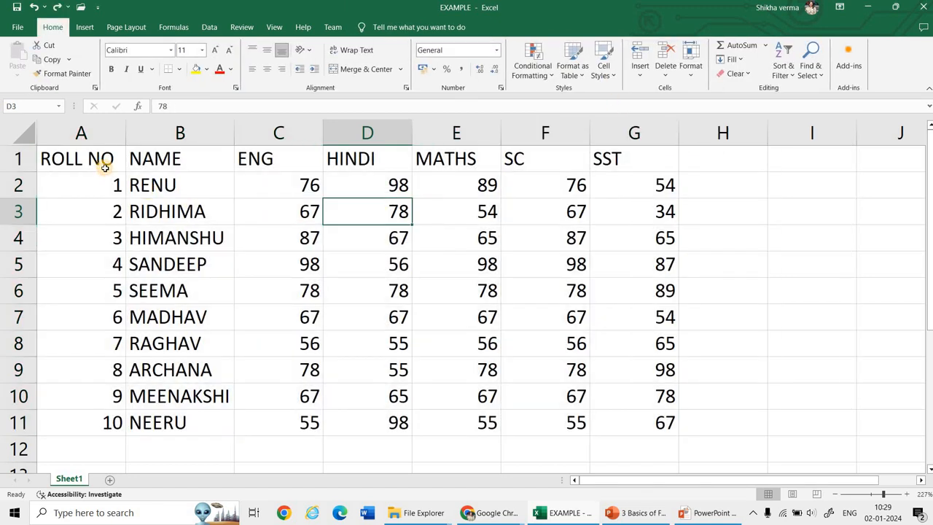
Step: Apply the 60% - Accent2 cell style to the ROLL NO header in cell A1
left_click(105, 167)
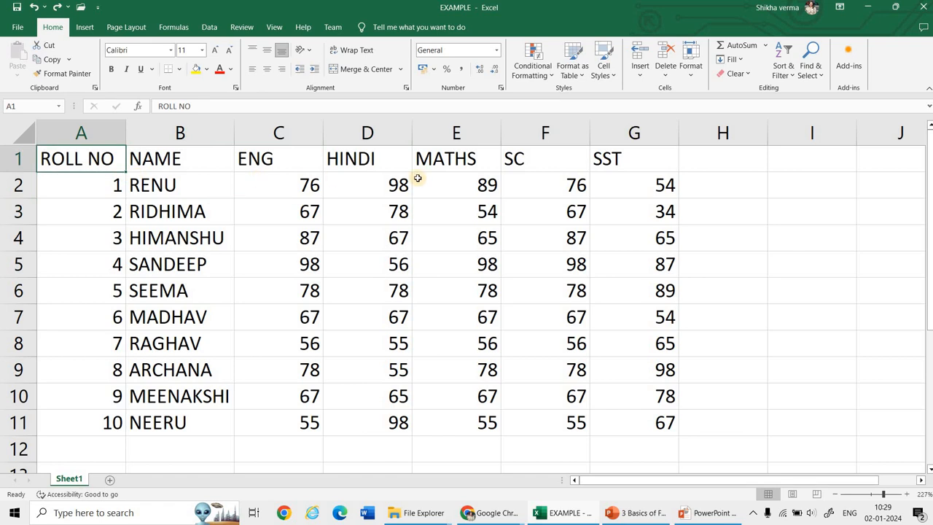
left_click(608, 79)
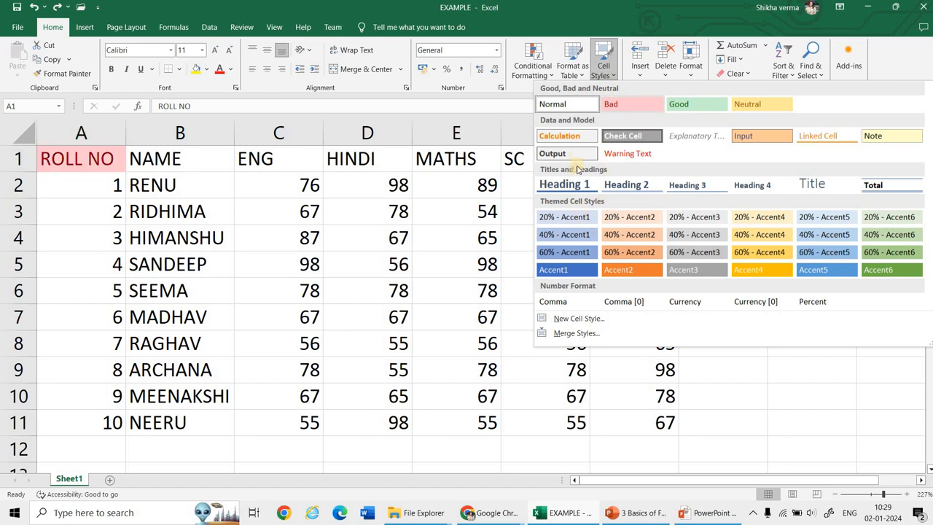
left_click(620, 253)
Step: Apply the 60% - Accent4 cell style to the NAME header in cell B1
left_click(197, 160)
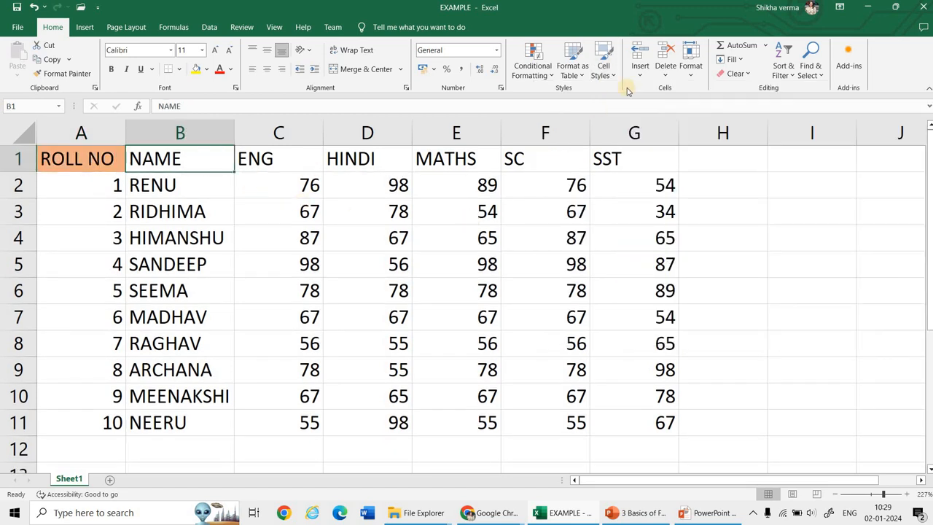
left_click(608, 77)
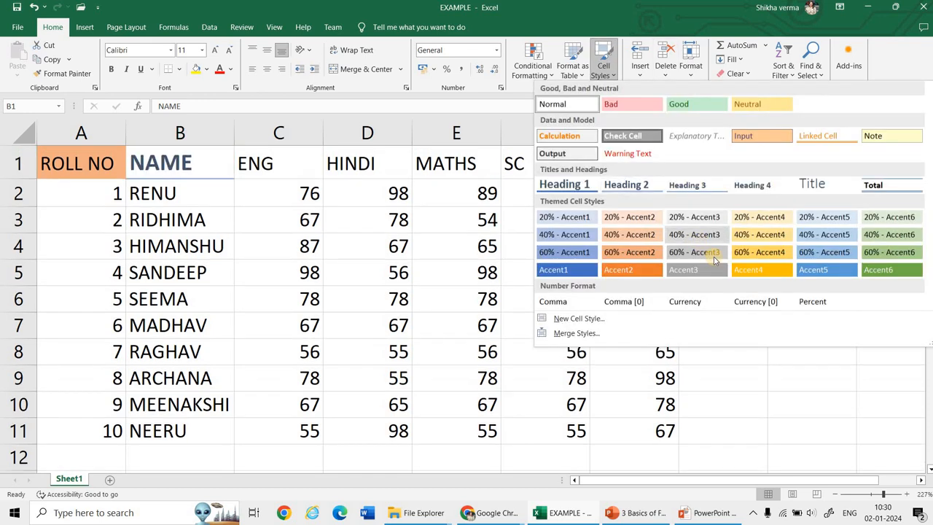
left_click(757, 254)
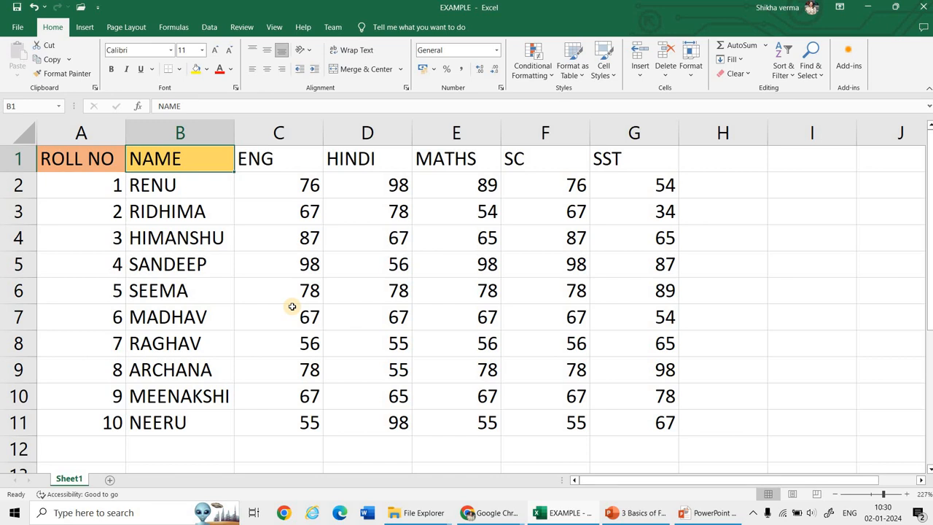
Step: Enter the header TOTAL in cell H1, next to the SST column
left_click(690, 163)
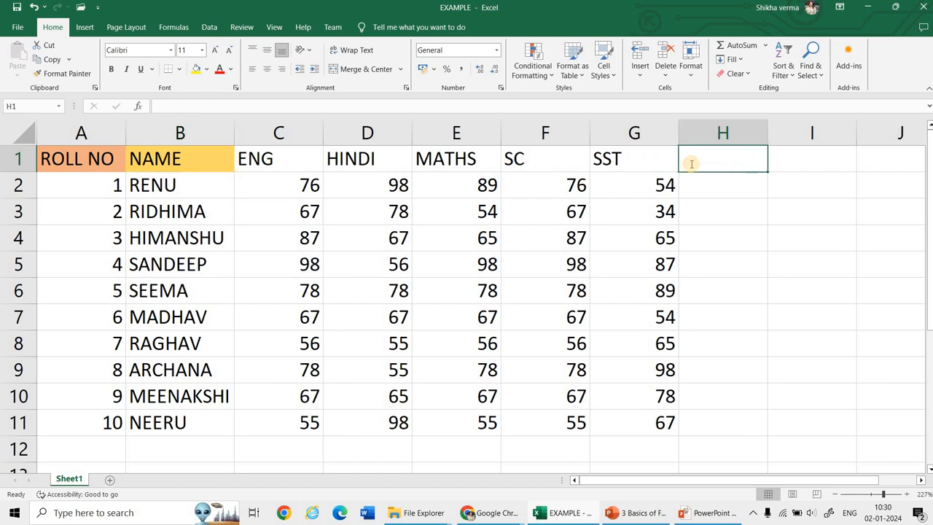
type("TOTAL")
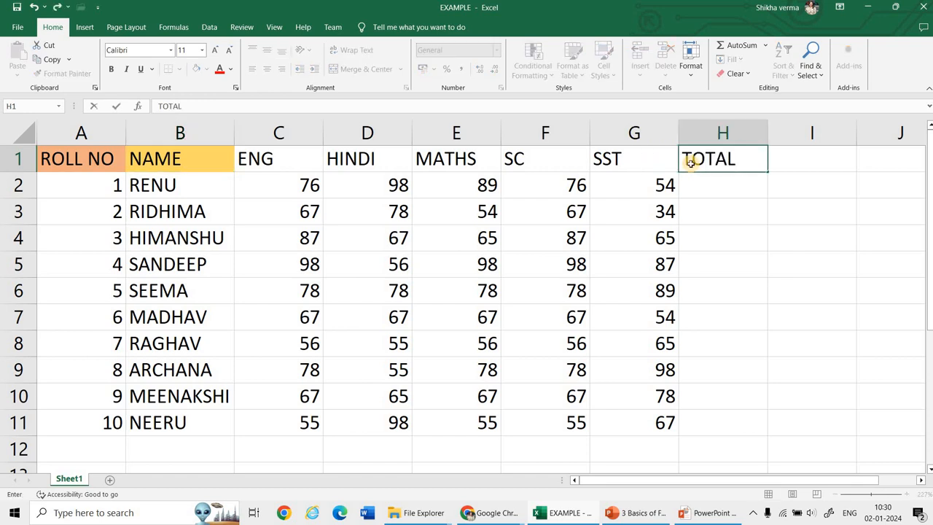
key("Return")
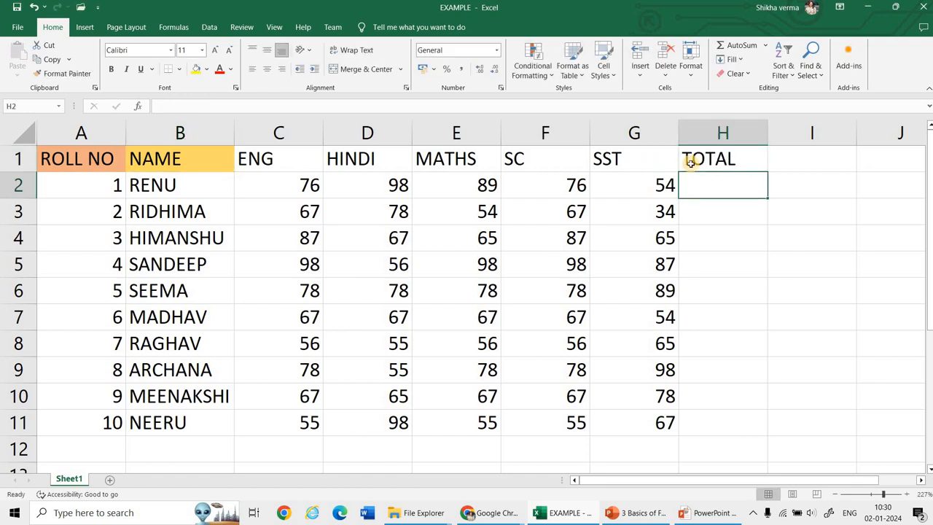
Step: Total the first student's marks in cell H2 with the formula =SUM(C2:G2)
type("=")
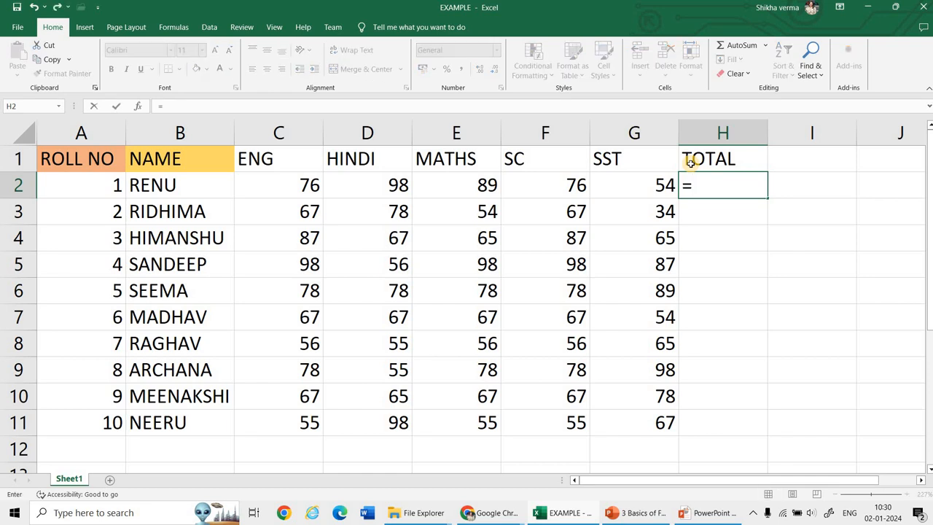
type("SUM")
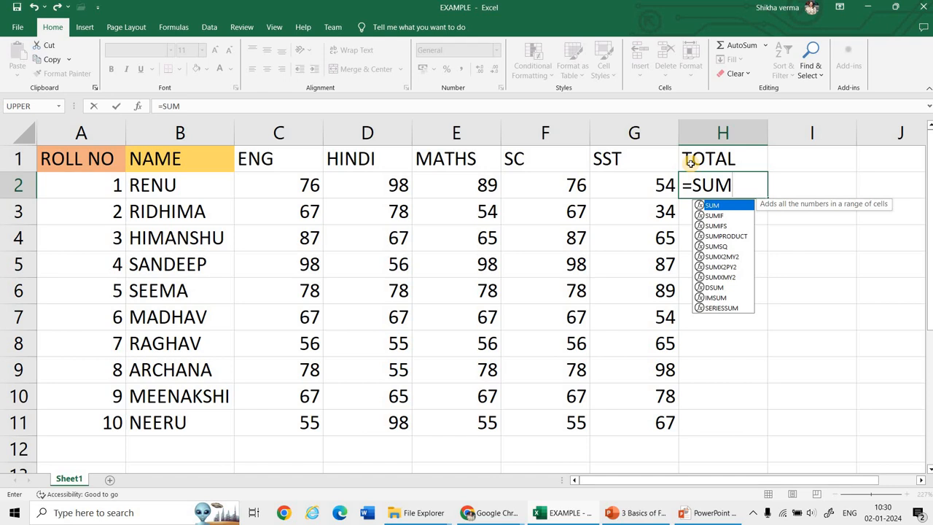
type("(")
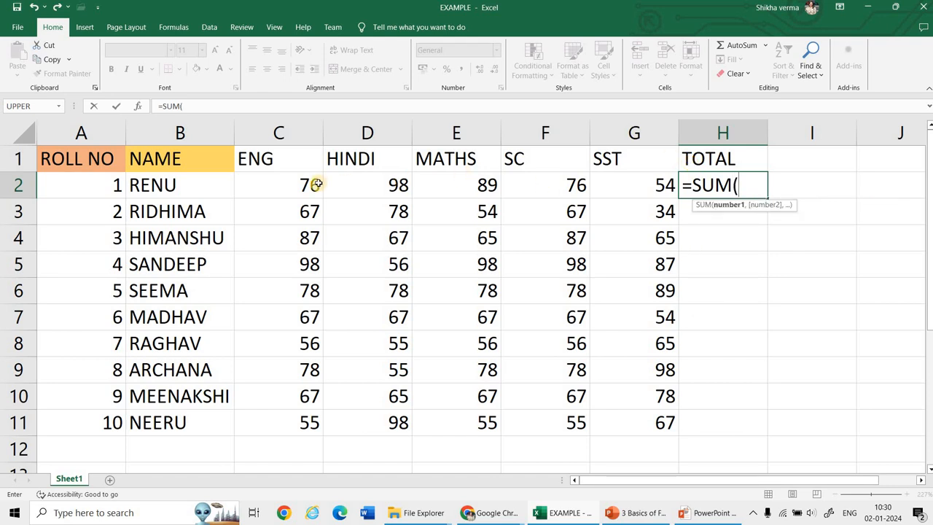
left_click_drag(302, 183, 610, 184)
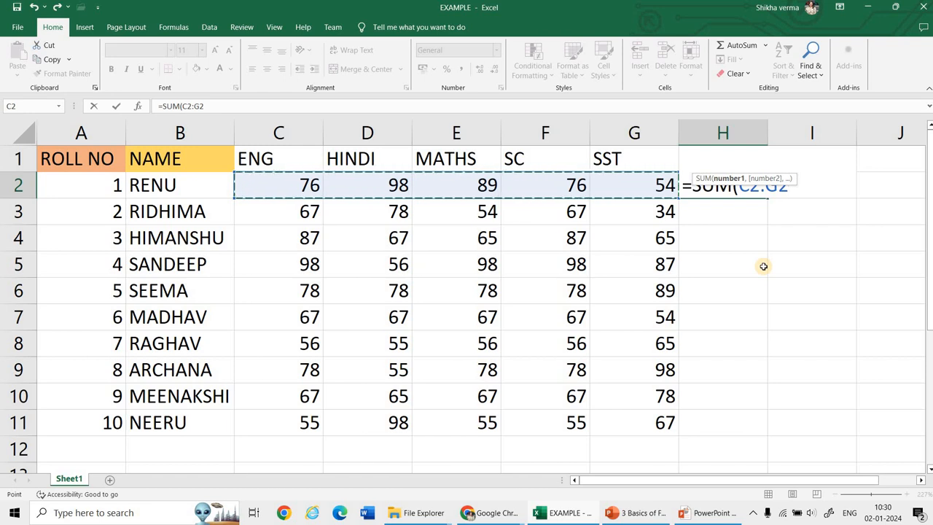
type(")")
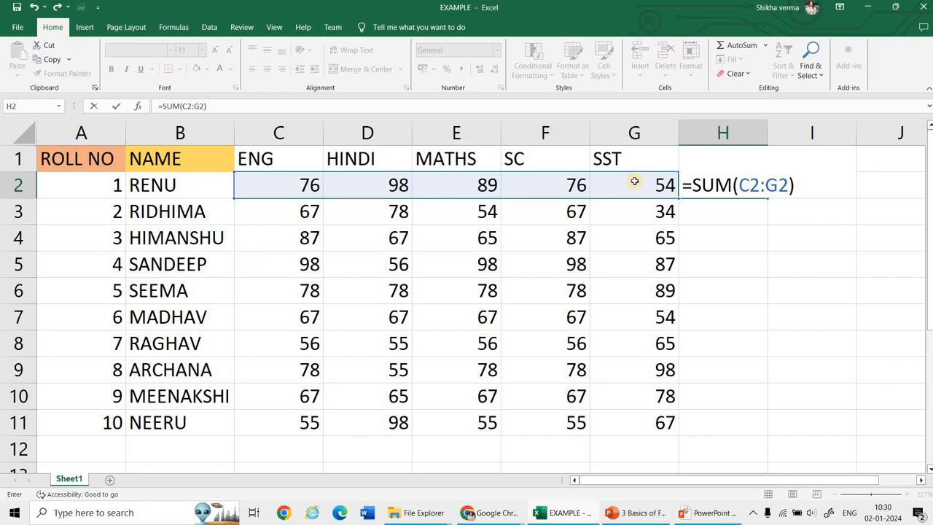
key("Return")
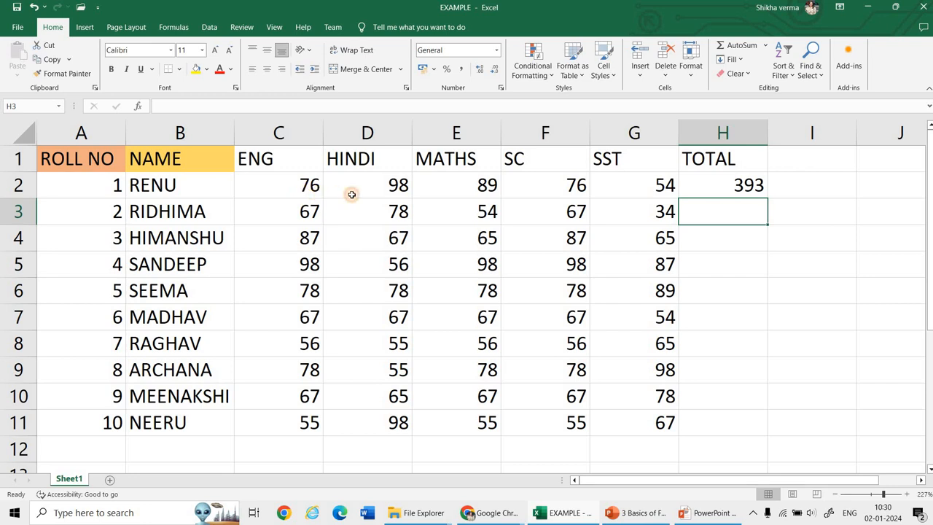
Step: Fill the total formula from H2 down to H11 for the remaining students
left_click_drag(317, 189, 641, 184)
left_click(761, 188)
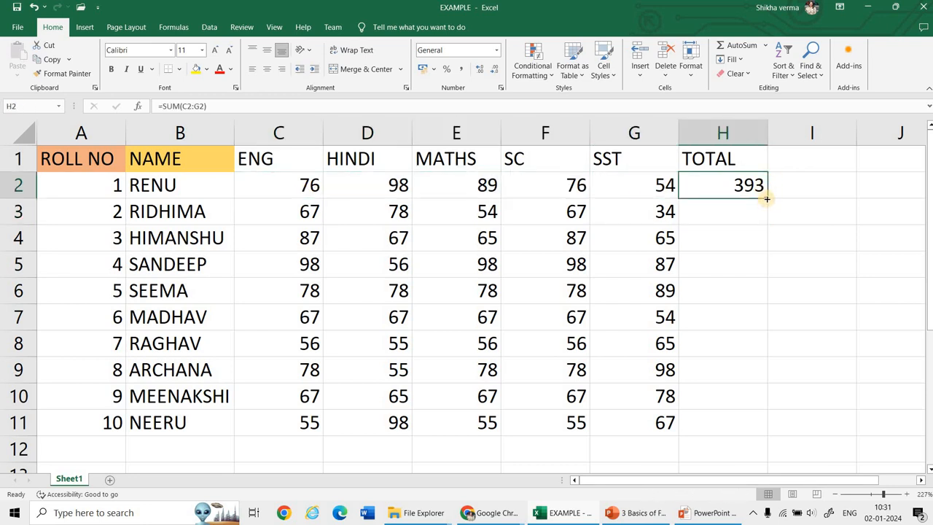
left_click_drag(766, 198, 753, 431)
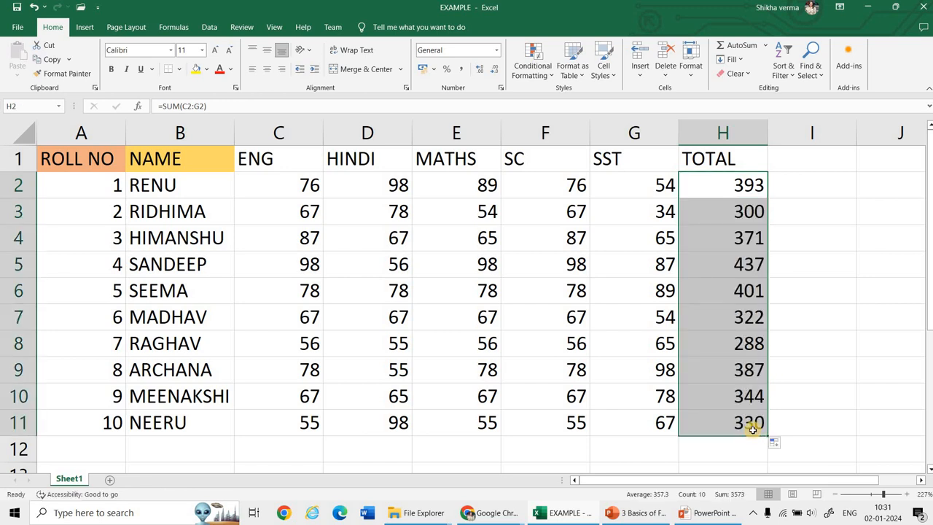
Step: Total the ENG marks in cell C12 with the formula =SUM(C2:C11)
left_click(317, 447)
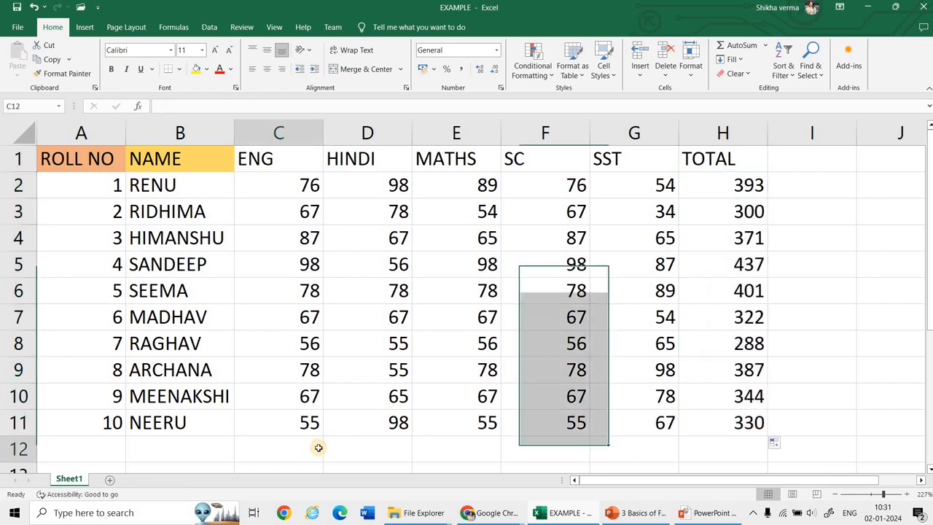
type("=S")
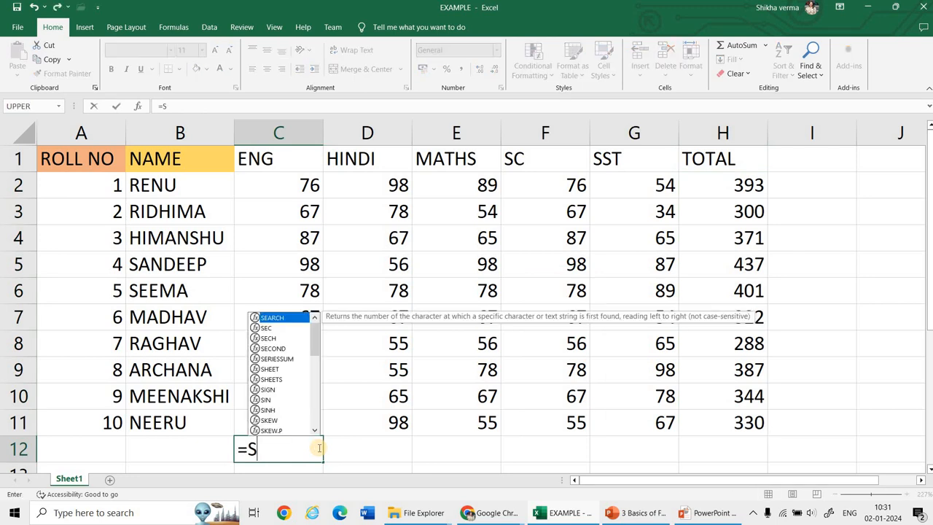
type("UM(")
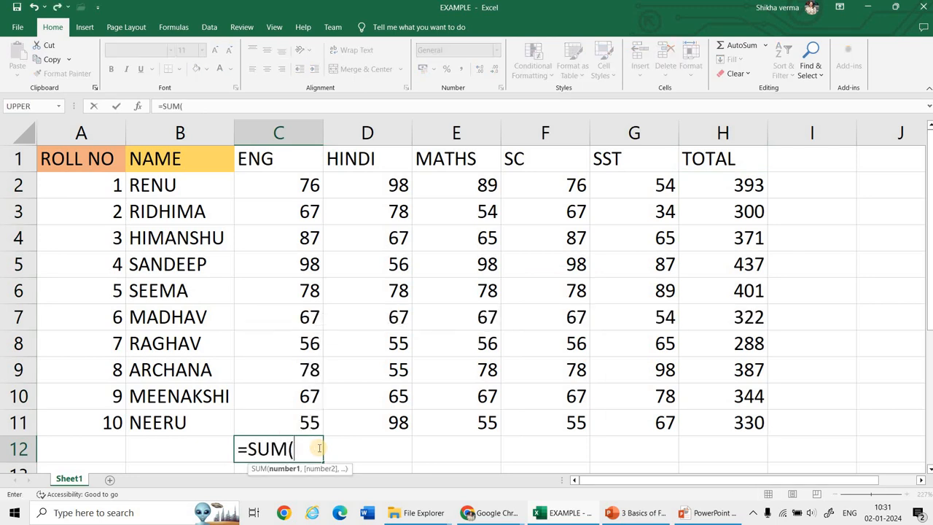
left_click(300, 422)
left_click_drag(285, 323, 292, 189)
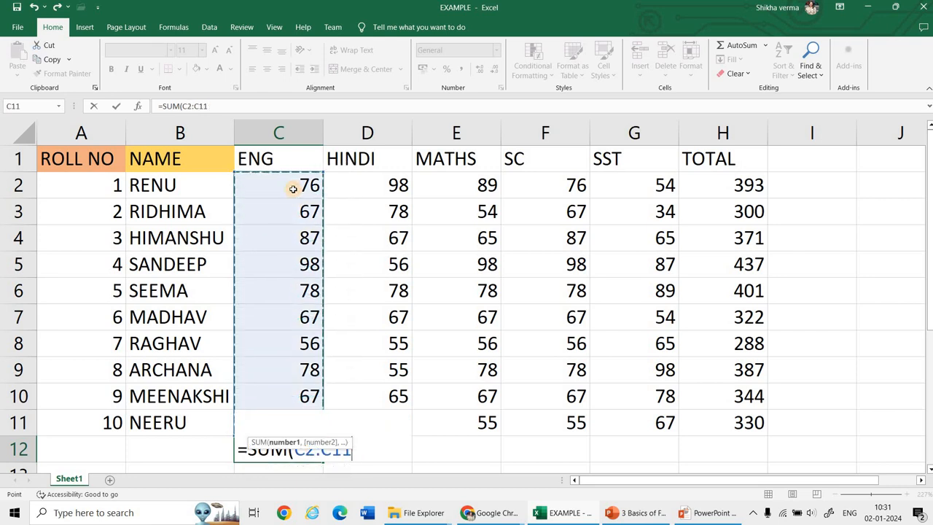
type(")")
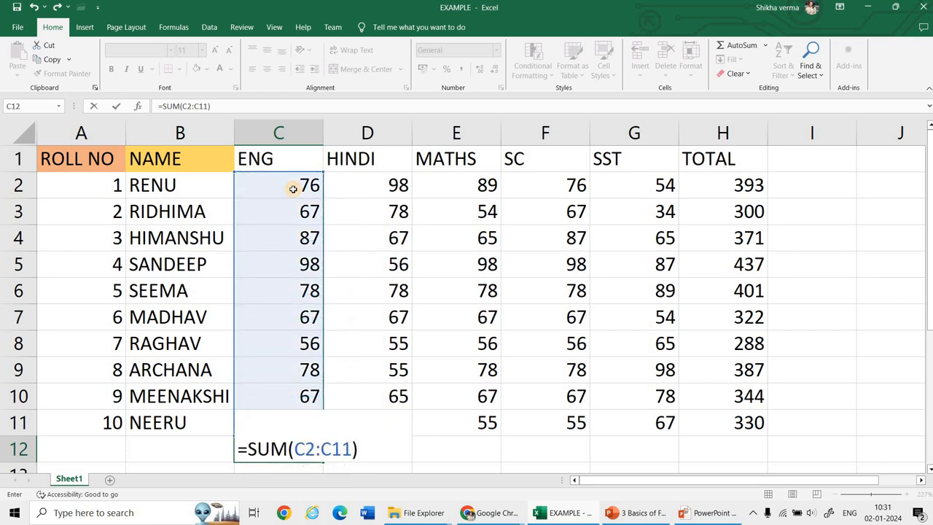
key("Return")
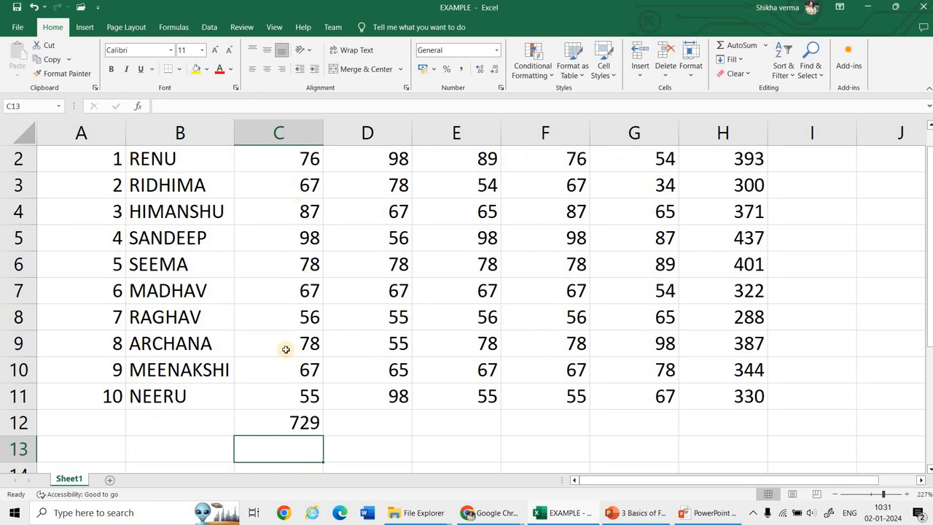
Step: Fill the column total formula from C12 across to H12 and check the formulas in H12 and C12
left_click(318, 430)
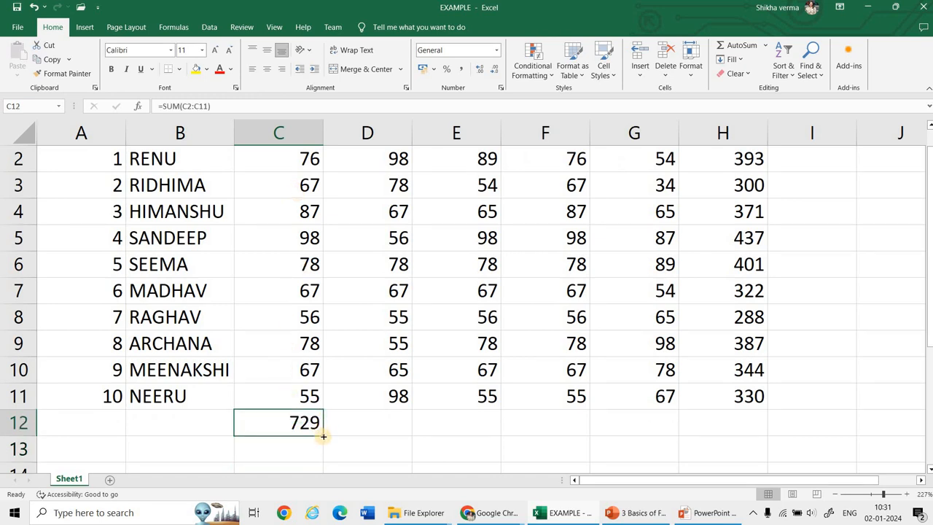
left_click_drag(323, 436, 755, 431)
scroll(540, 401, "up", 1)
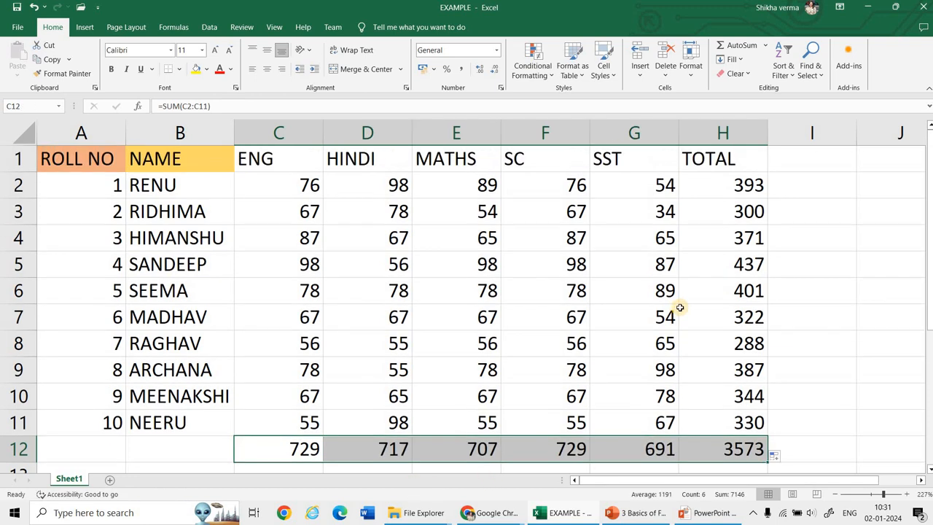
left_click(758, 448)
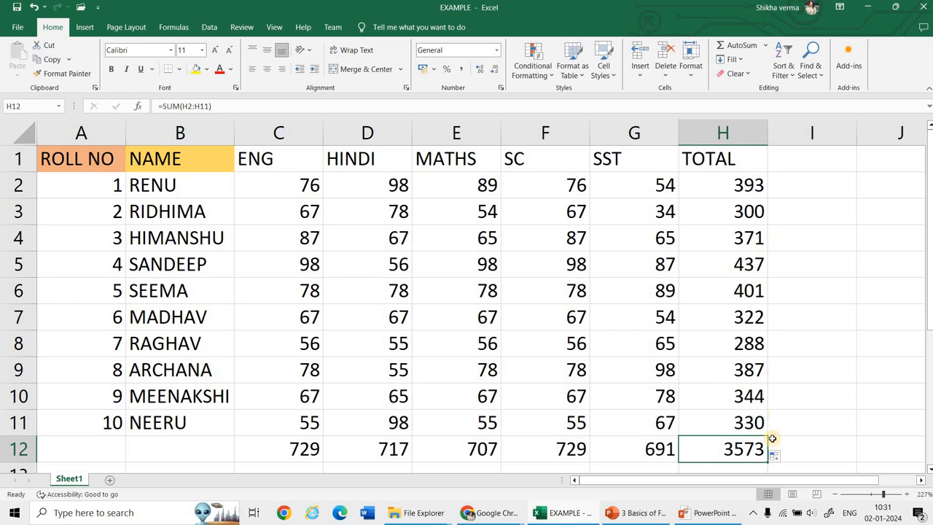
left_click(271, 455)
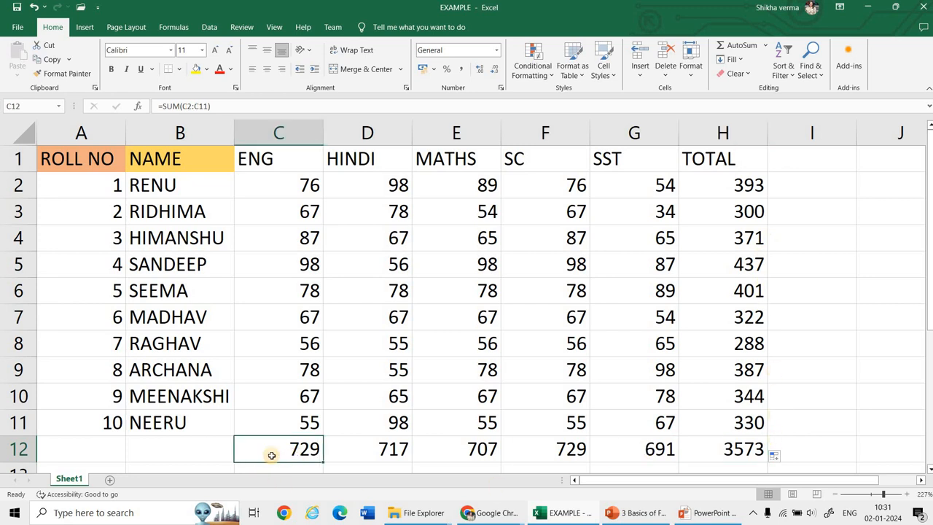